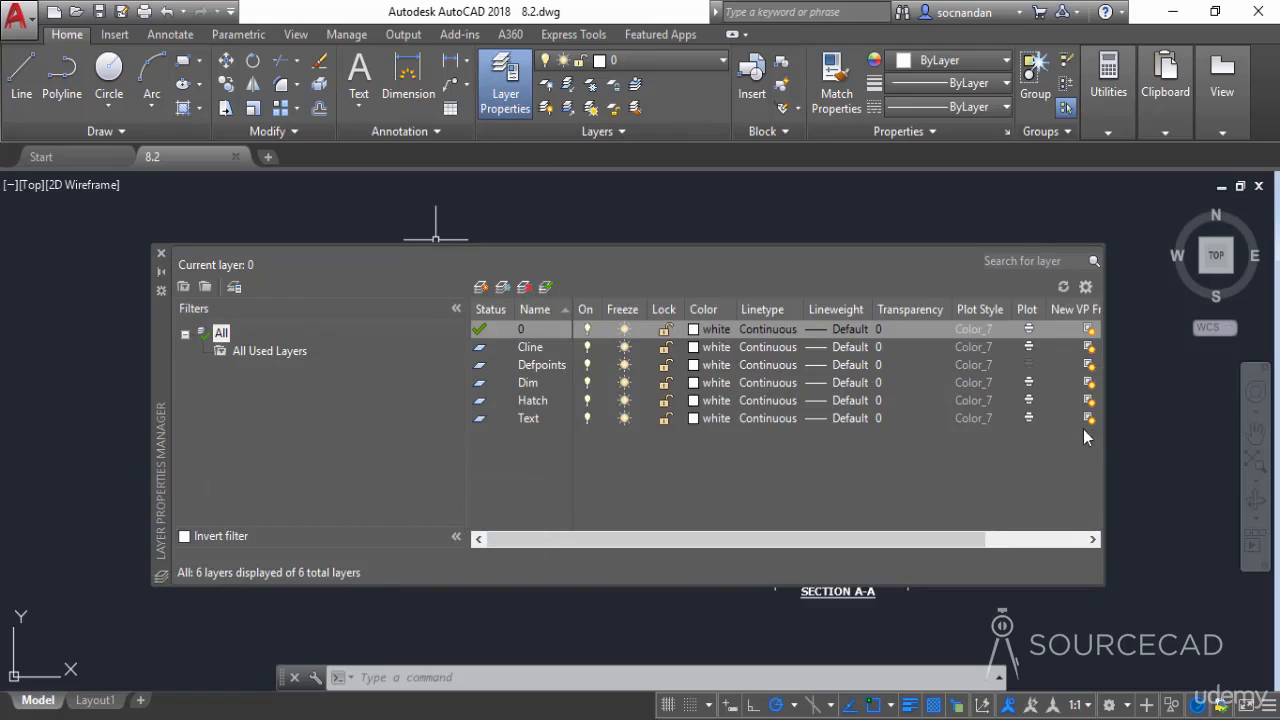
Narrow the Layer Properties Manager, try docking it, and place it as a floating palette over the plan drawing
mouse_move(1104, 437)
mouse_down()
mouse_move(945, 468)
mouse_move(657, 491)
mouse_move(724, 483)
mouse_up()
click(161, 272)
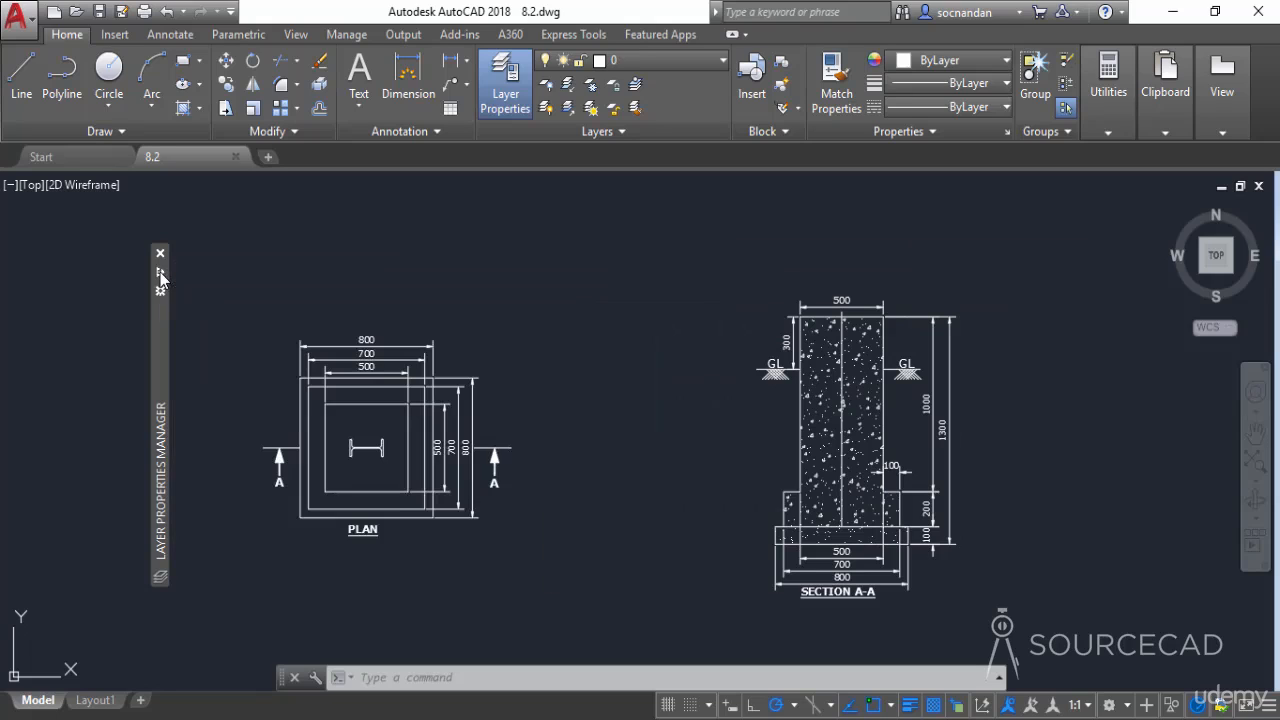
mouse_move(163, 331)
mouse_down()
mouse_move(127, 308)
mouse_move(2, 320)
mouse_up()
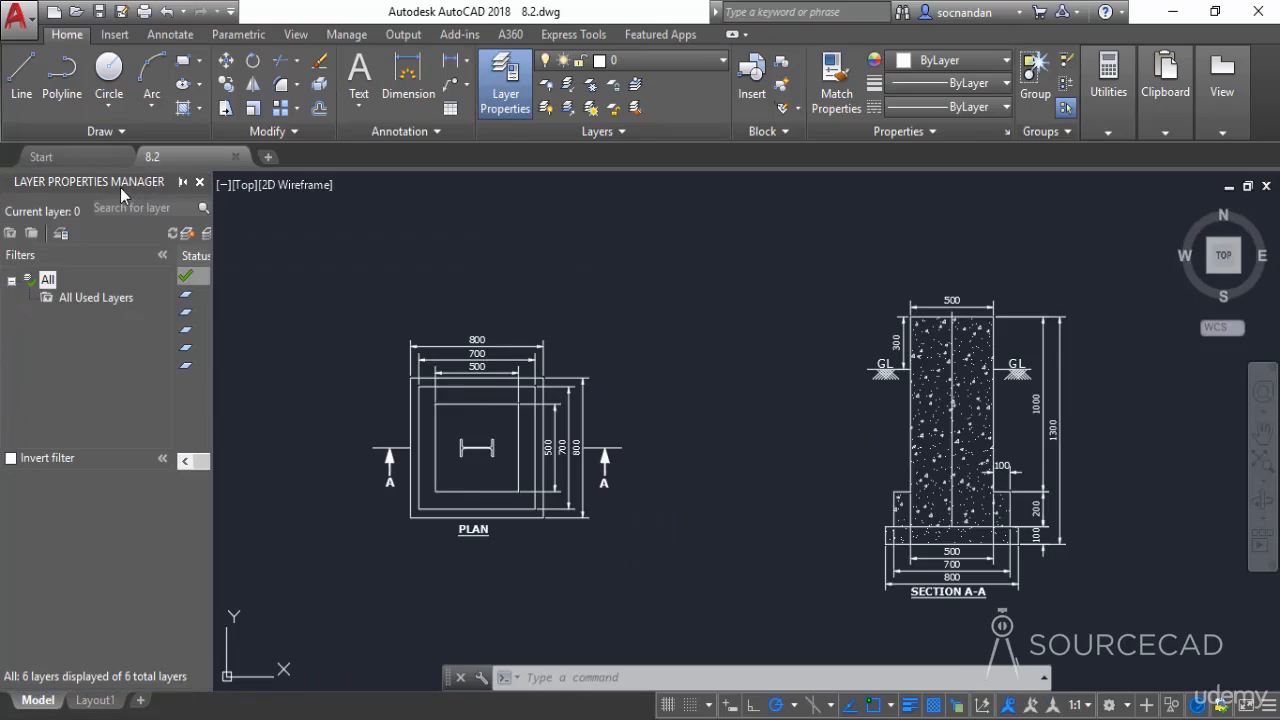
mouse_move(111, 180)
mouse_down()
mouse_move(148, 215)
mouse_move(445, 298)
mouse_move(442, 288)
mouse_up()
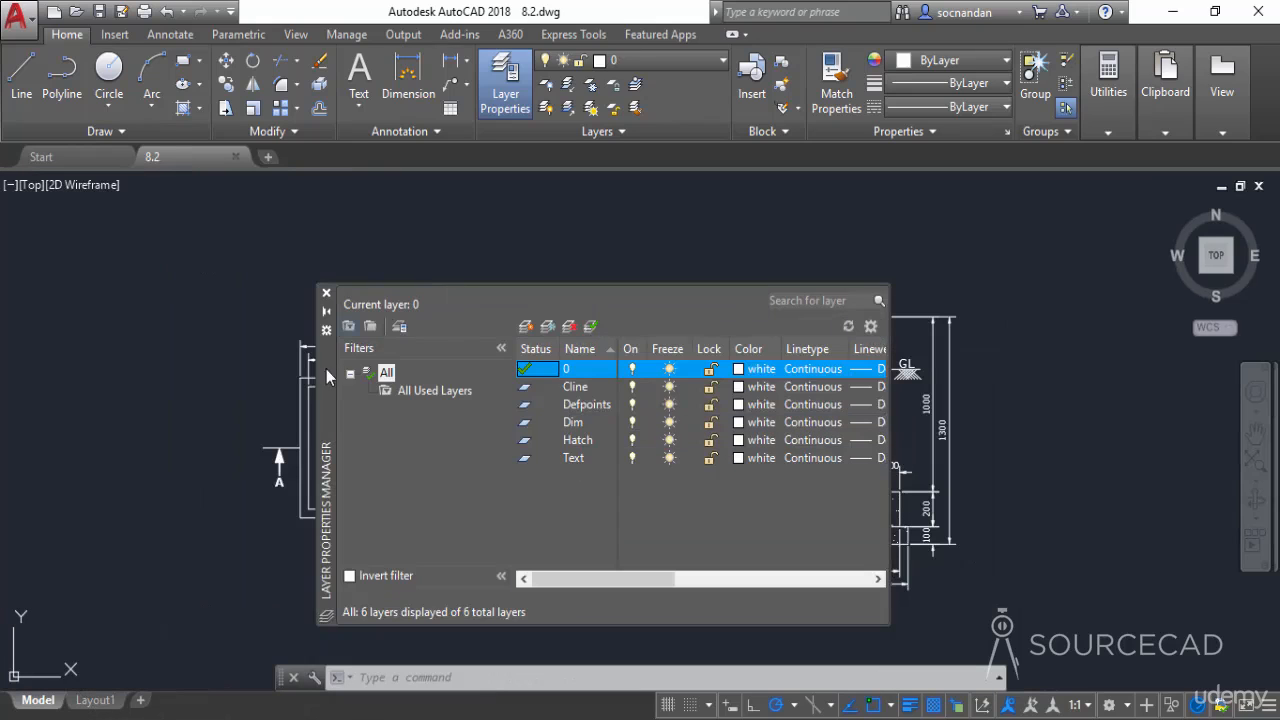
mouse_move(308, 363)
mouse_down()
mouse_move(222, 323)
mouse_move(150, 331)
mouse_up()
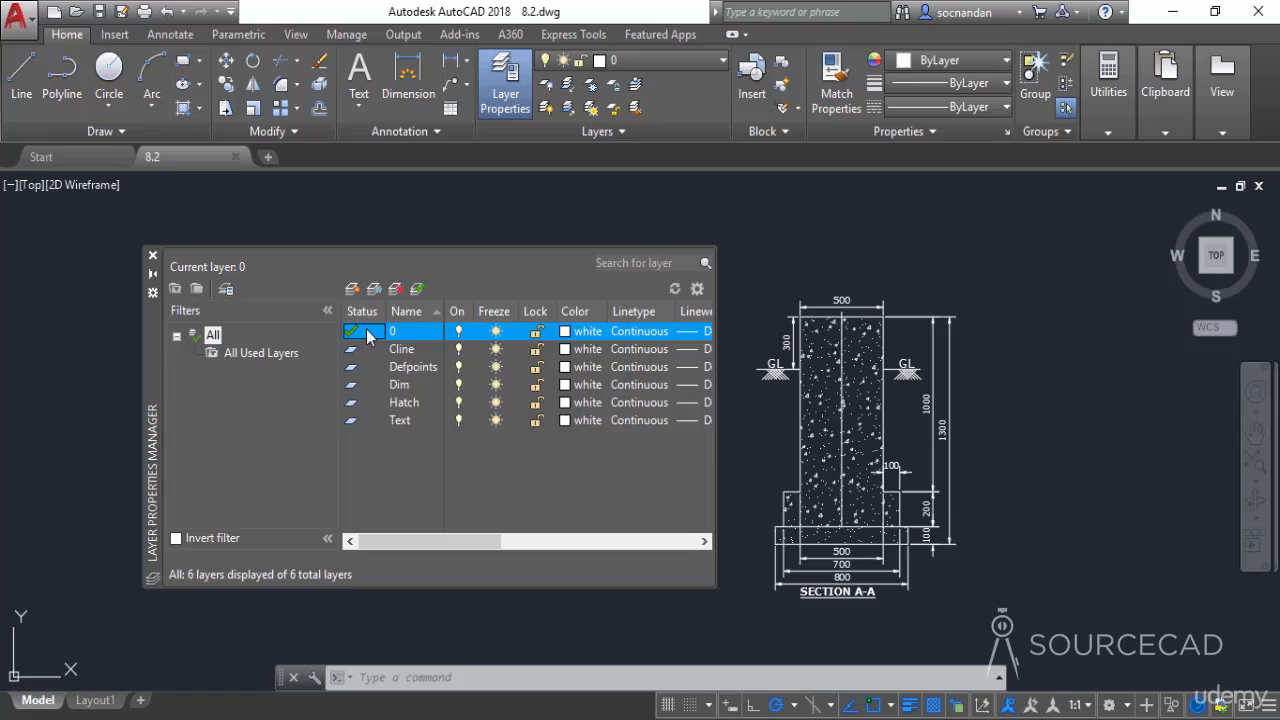
Make the Dim layer current and widen the Layer Properties Manager to fit the Lineweight column, then collapse the palette
click(391, 384)
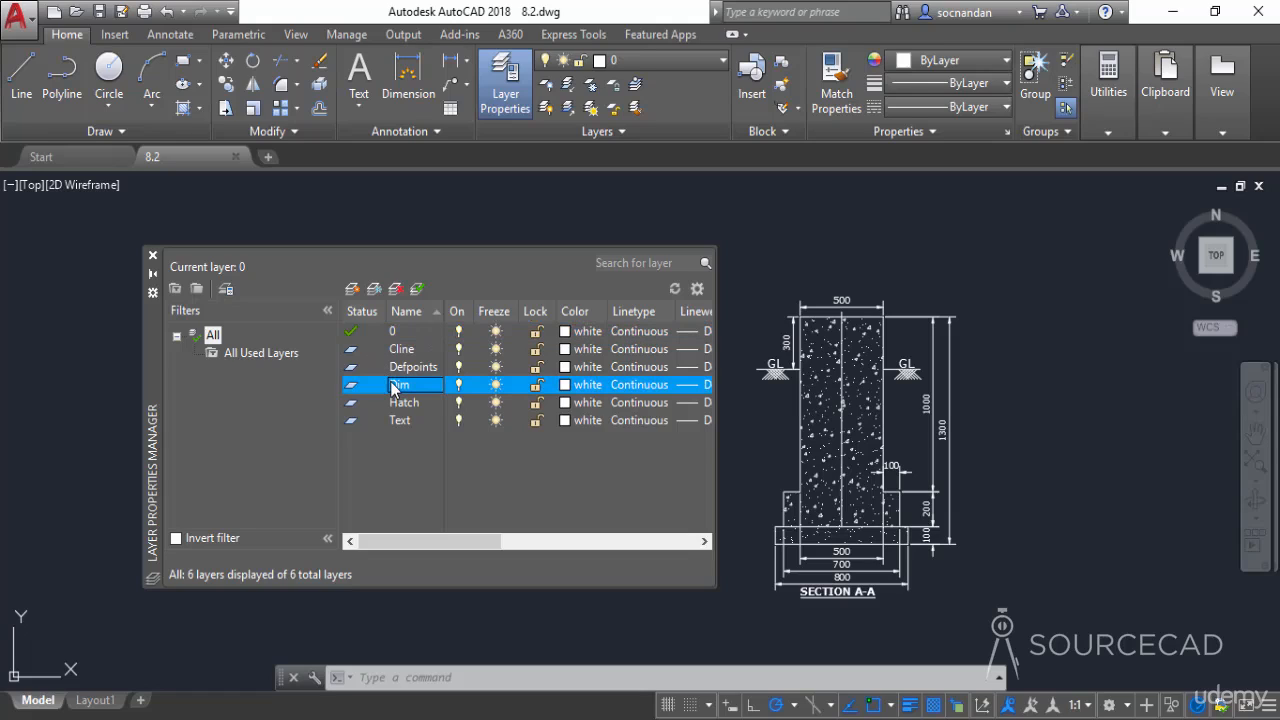
click(418, 290)
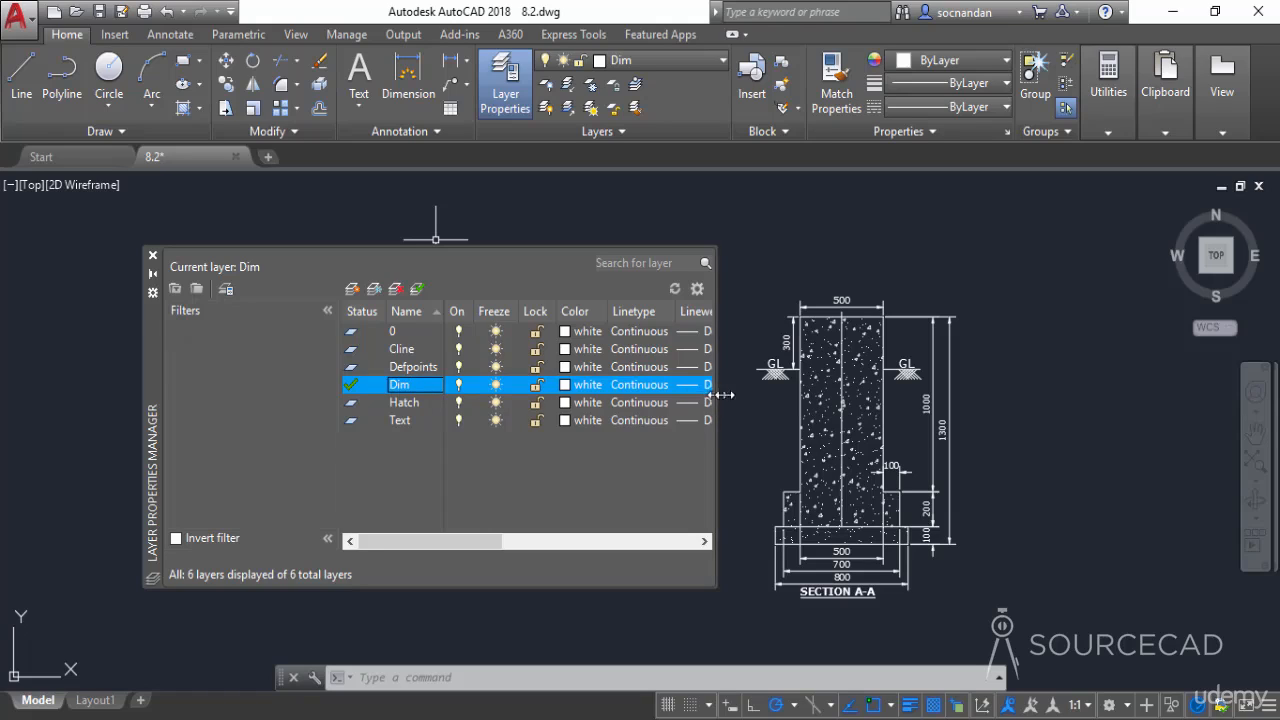
drag(716, 394, 760, 394)
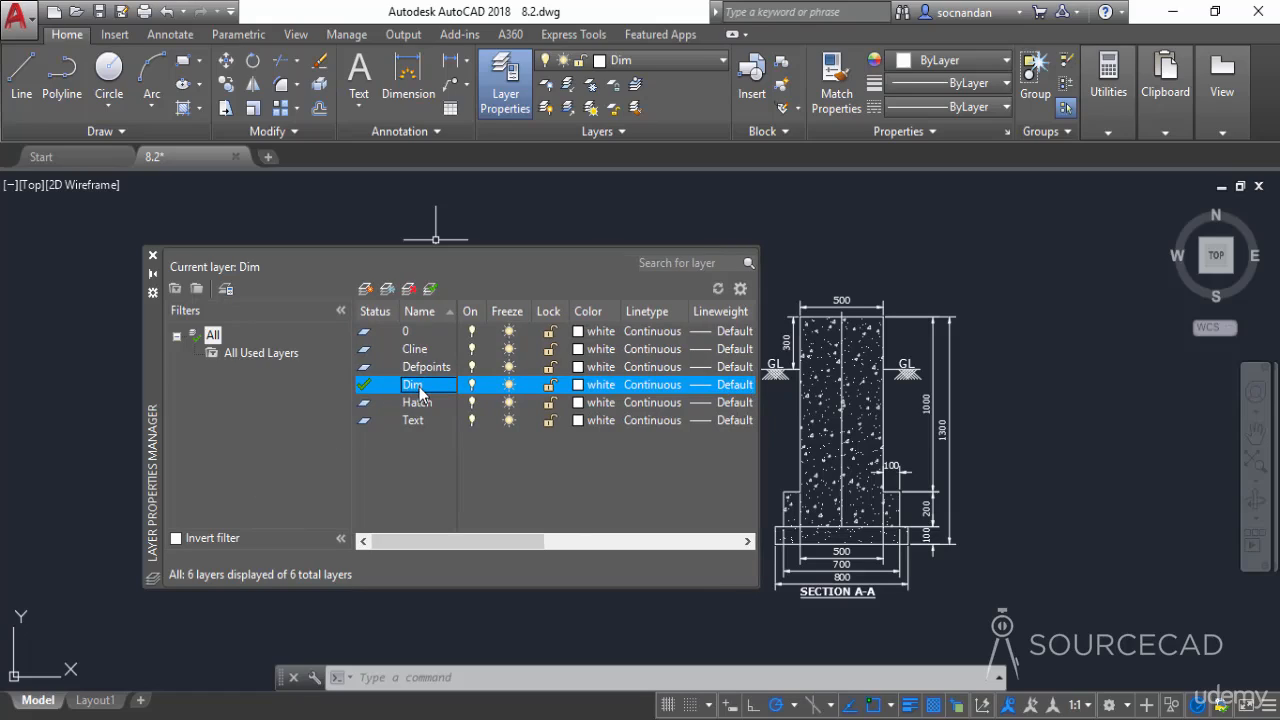
click(155, 276)
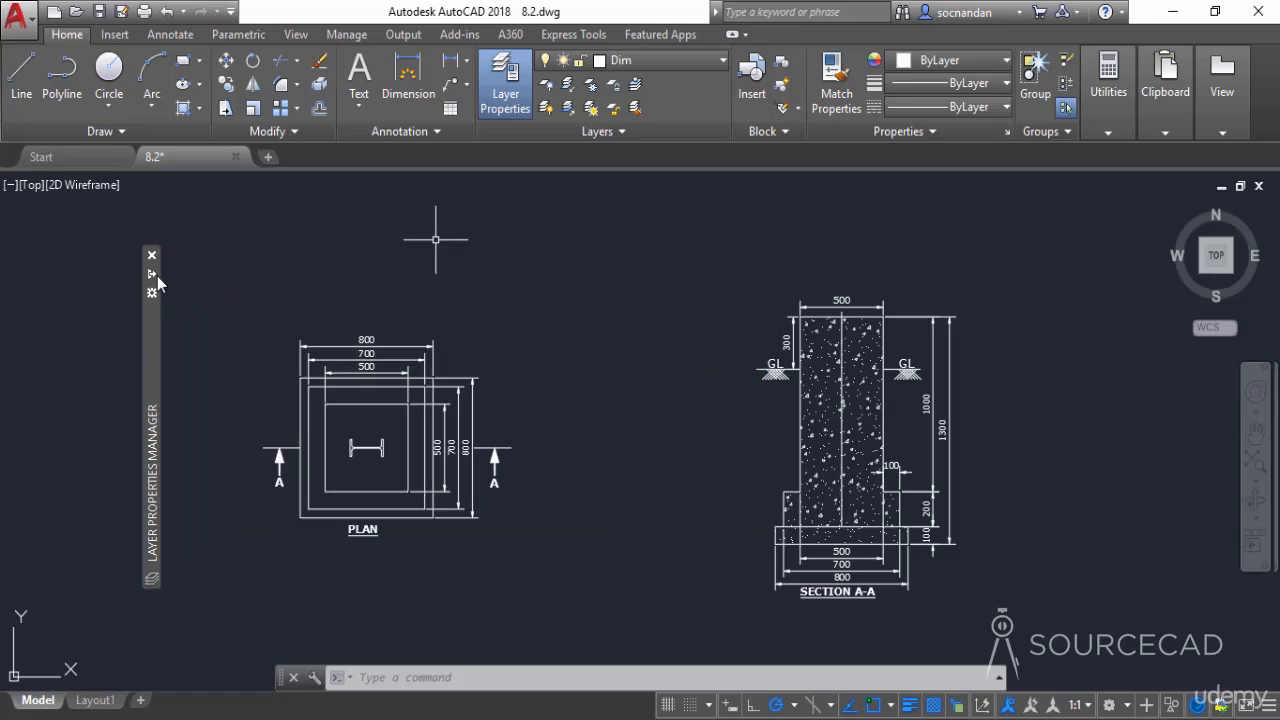
Draw a circle with a radius of about 310 between the plan and the section
click(110, 68)
click(629, 350)
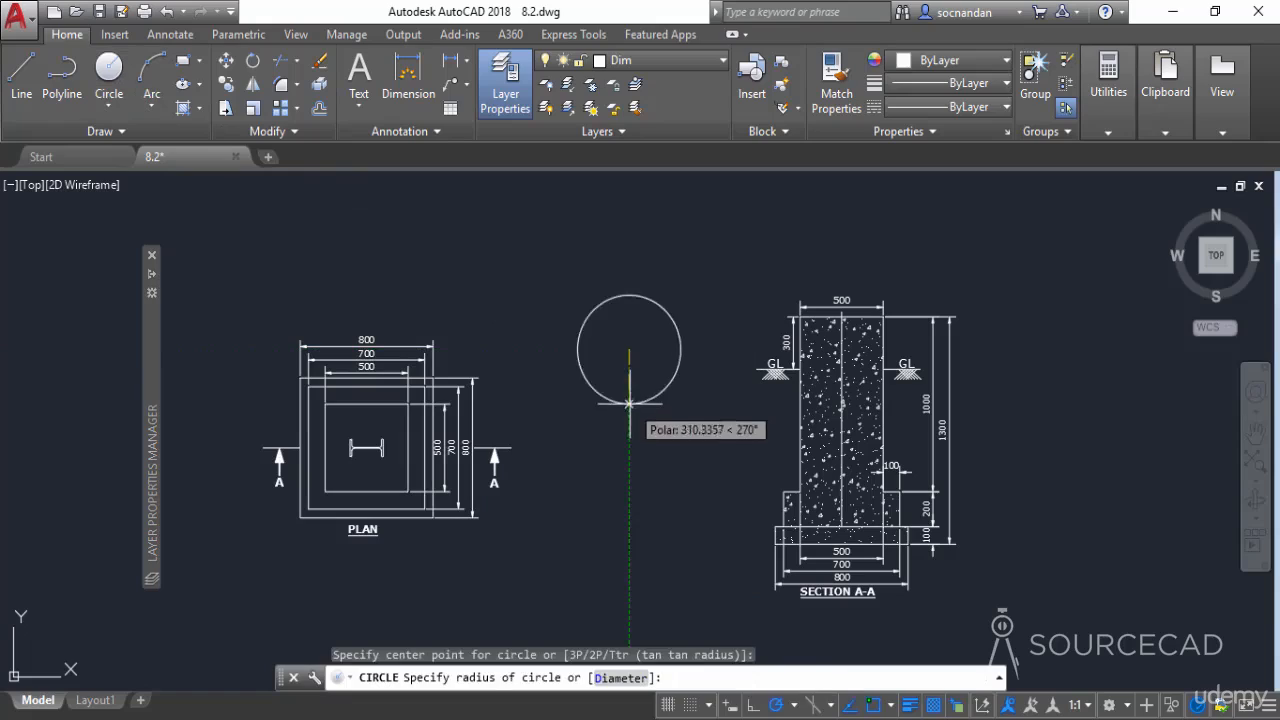
click(629, 404)
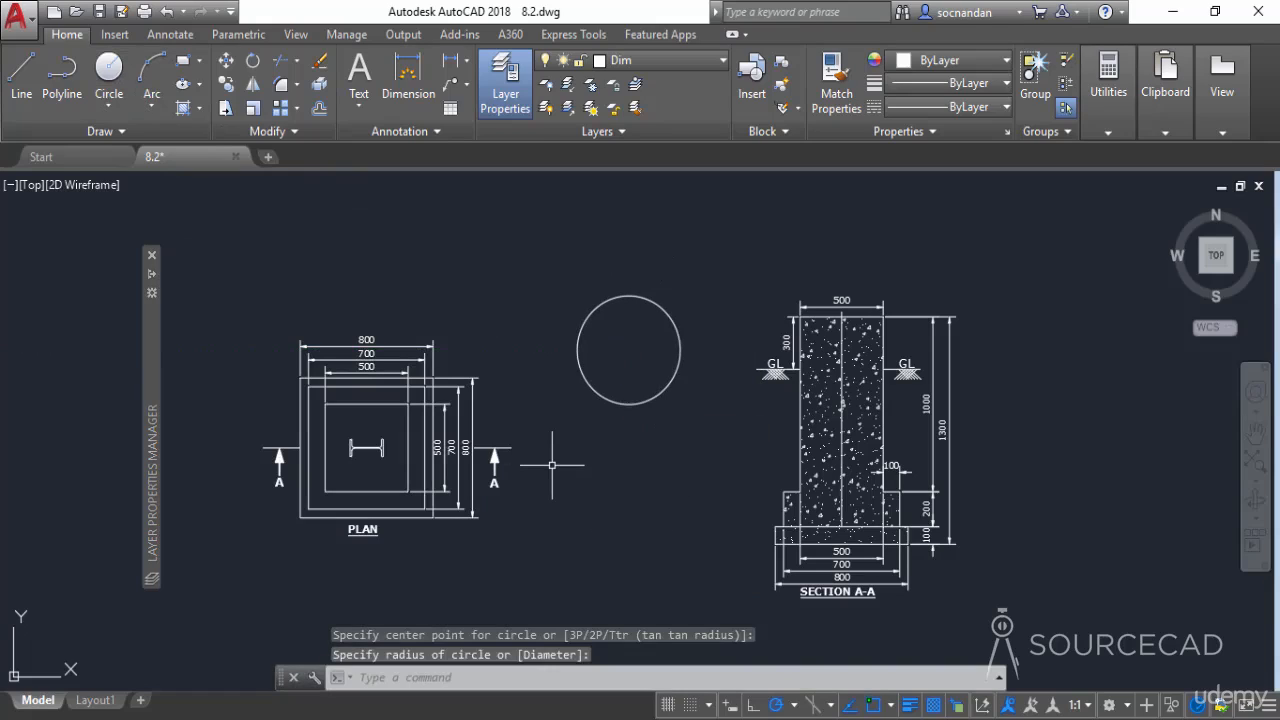
Check which layers the new circle, the plan's inner square and the PLAN title belong to
click(576, 357)
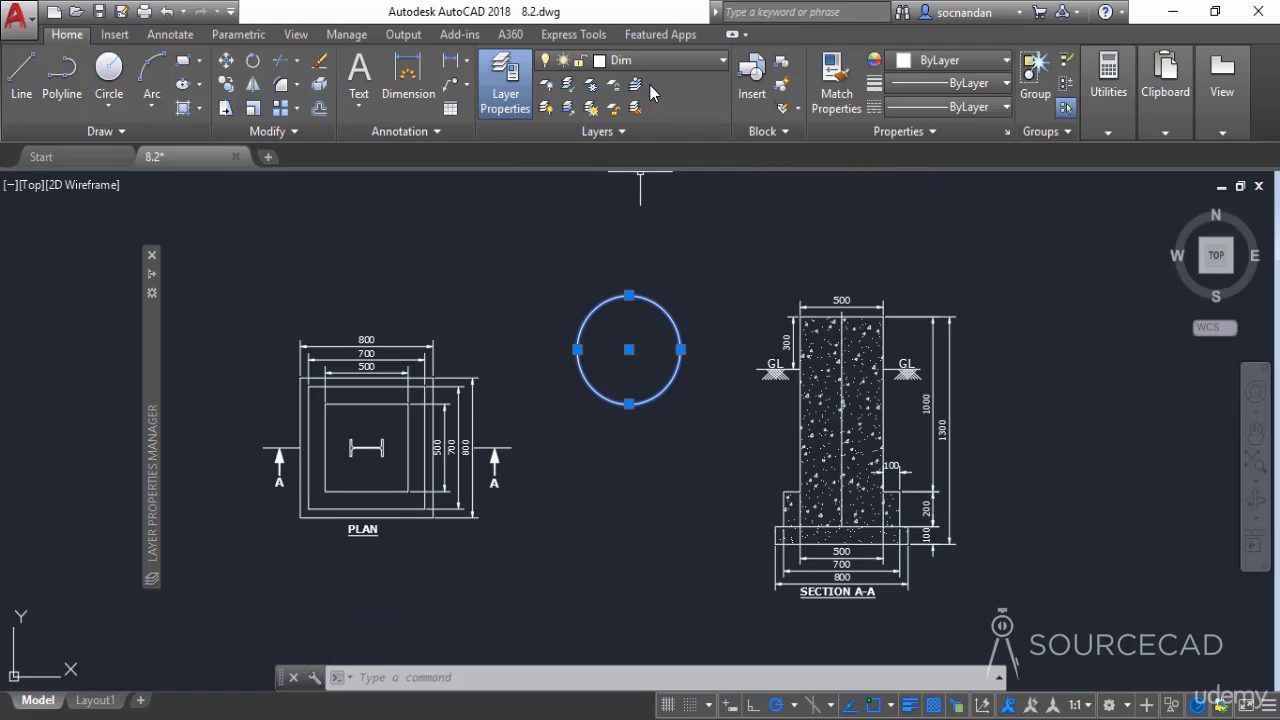
key(Escape)
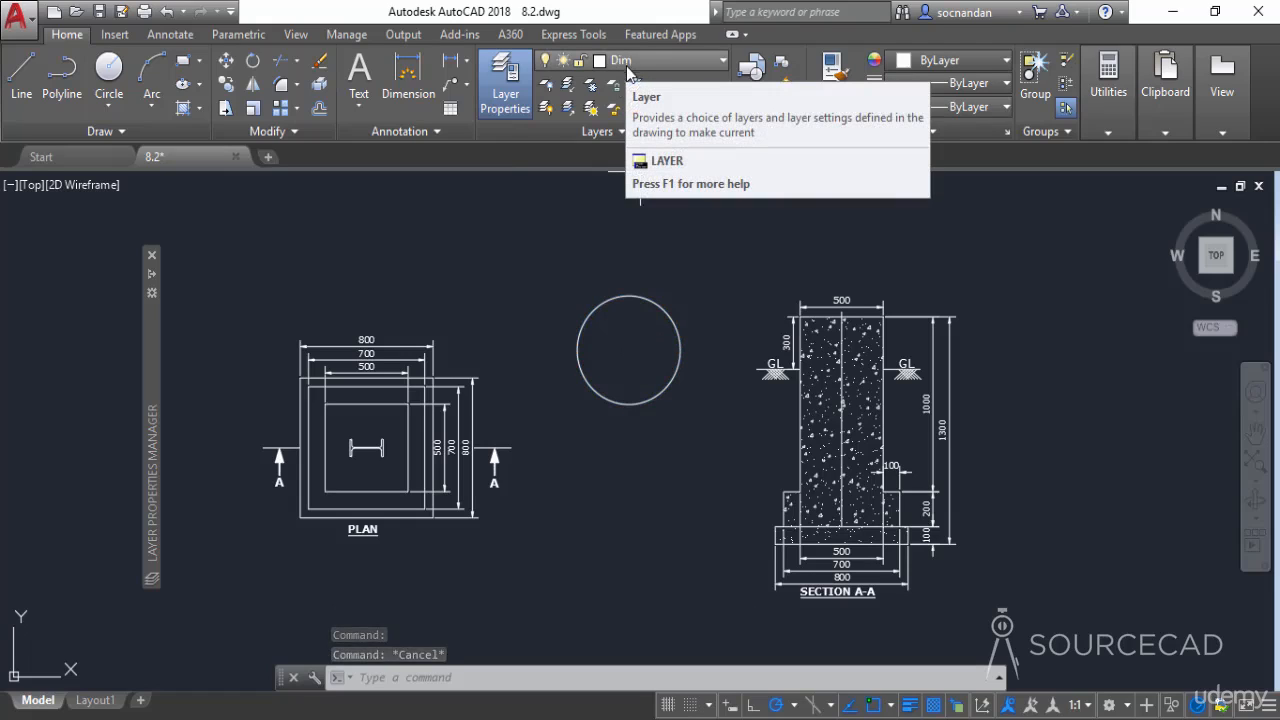
click(380, 403)
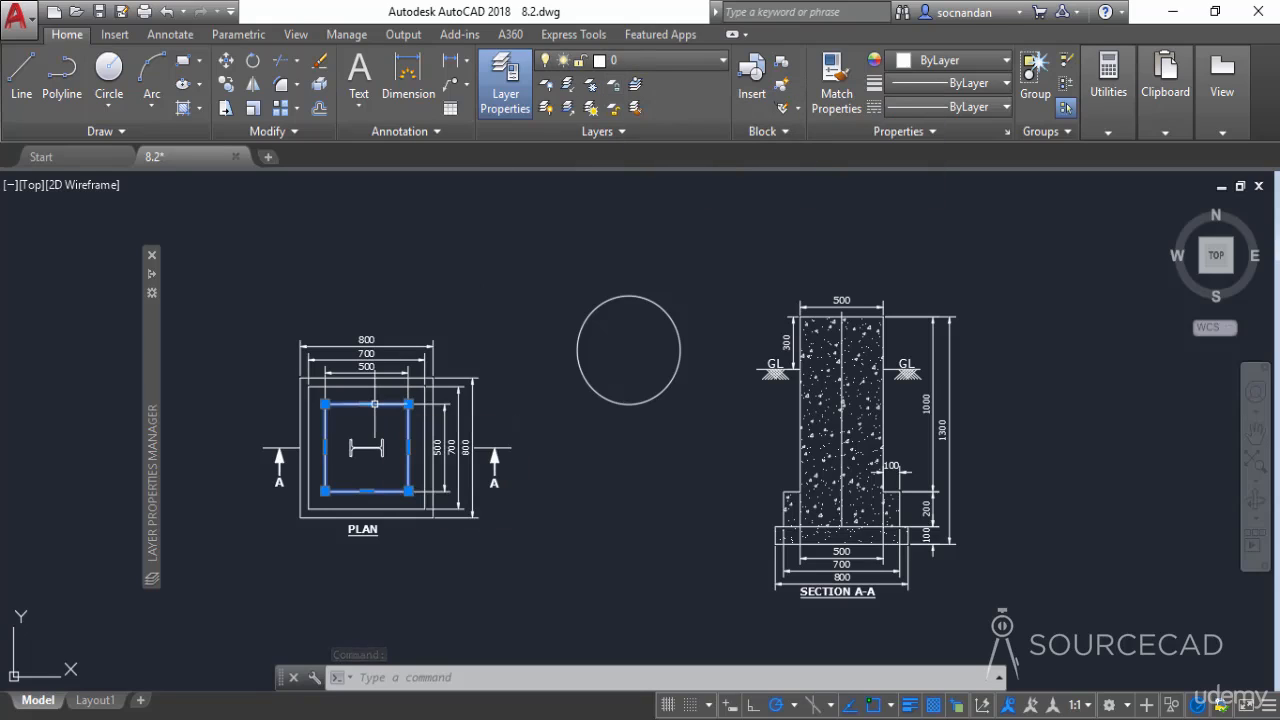
key(Escape)
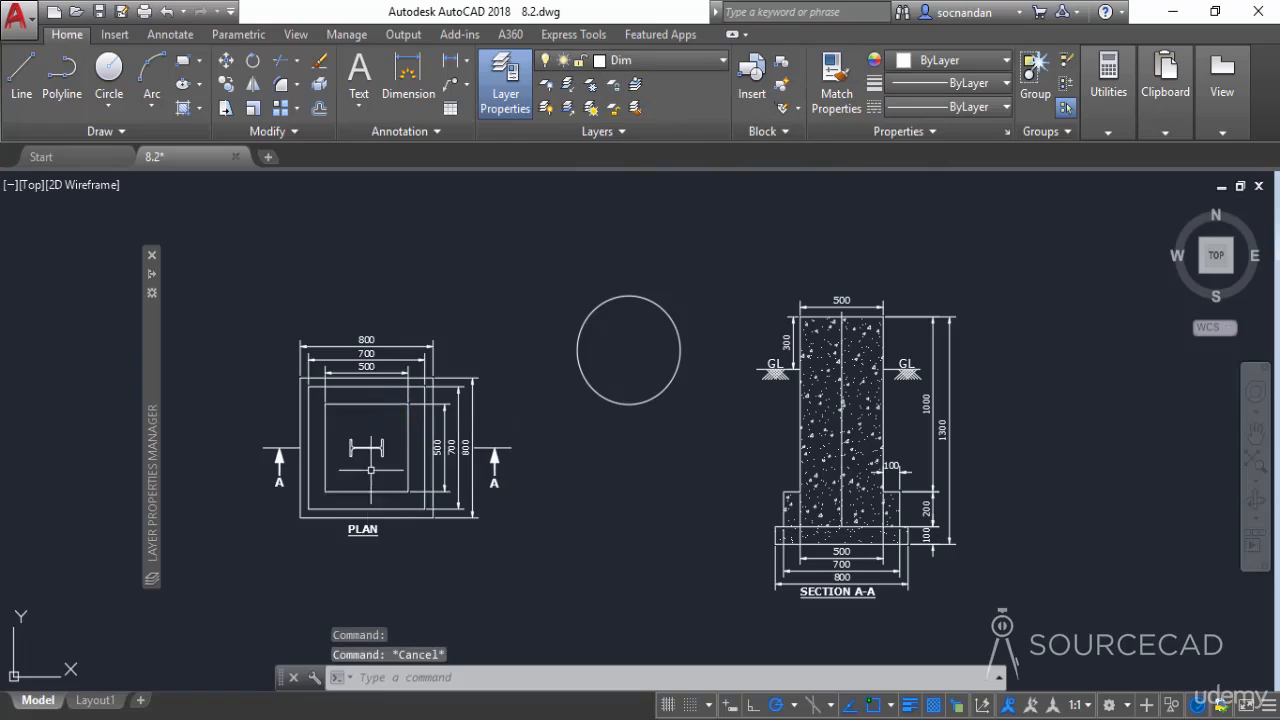
click(364, 529)
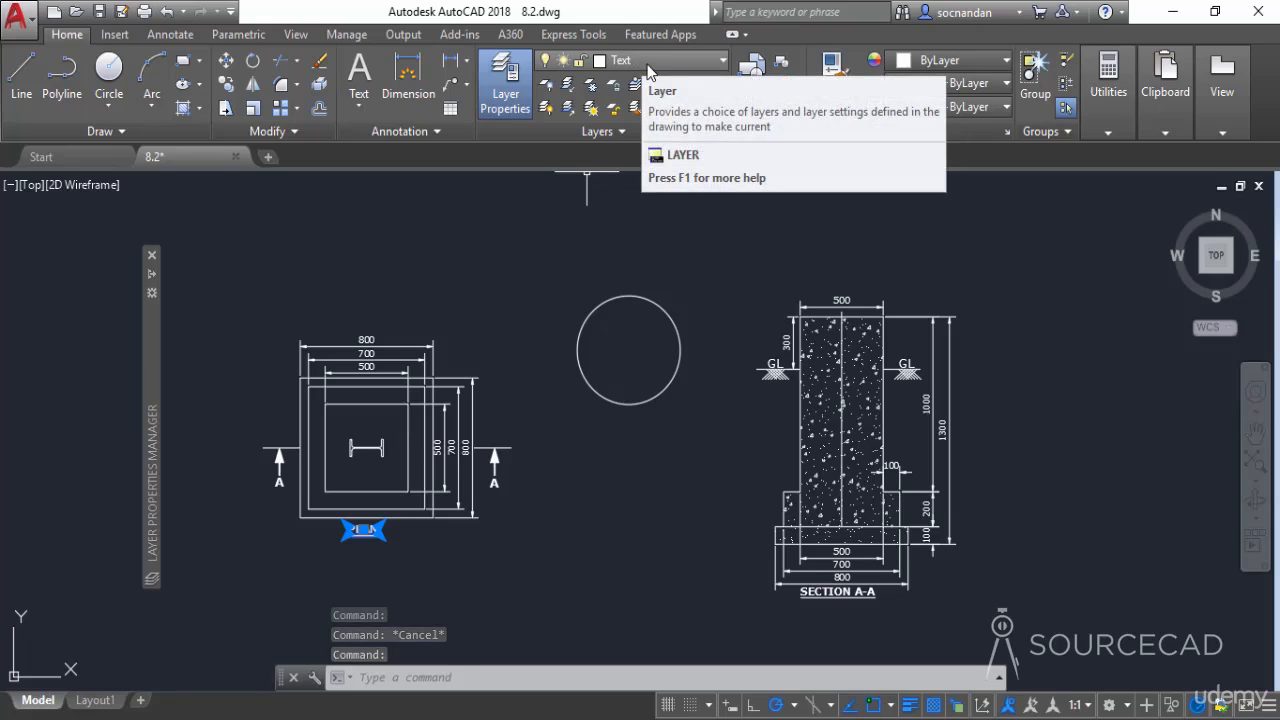
key(Escape)
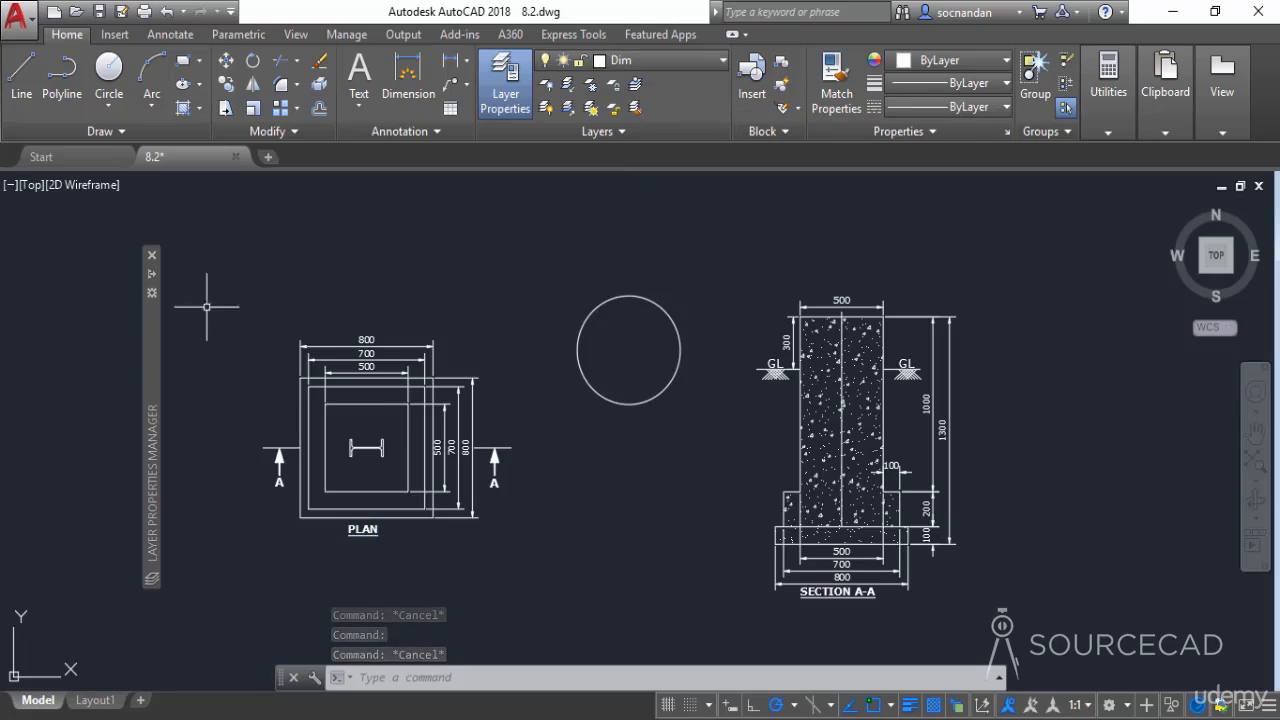
Make the Cline layer current in the Layer Properties Manager and collapse the palette again
click(152, 278)
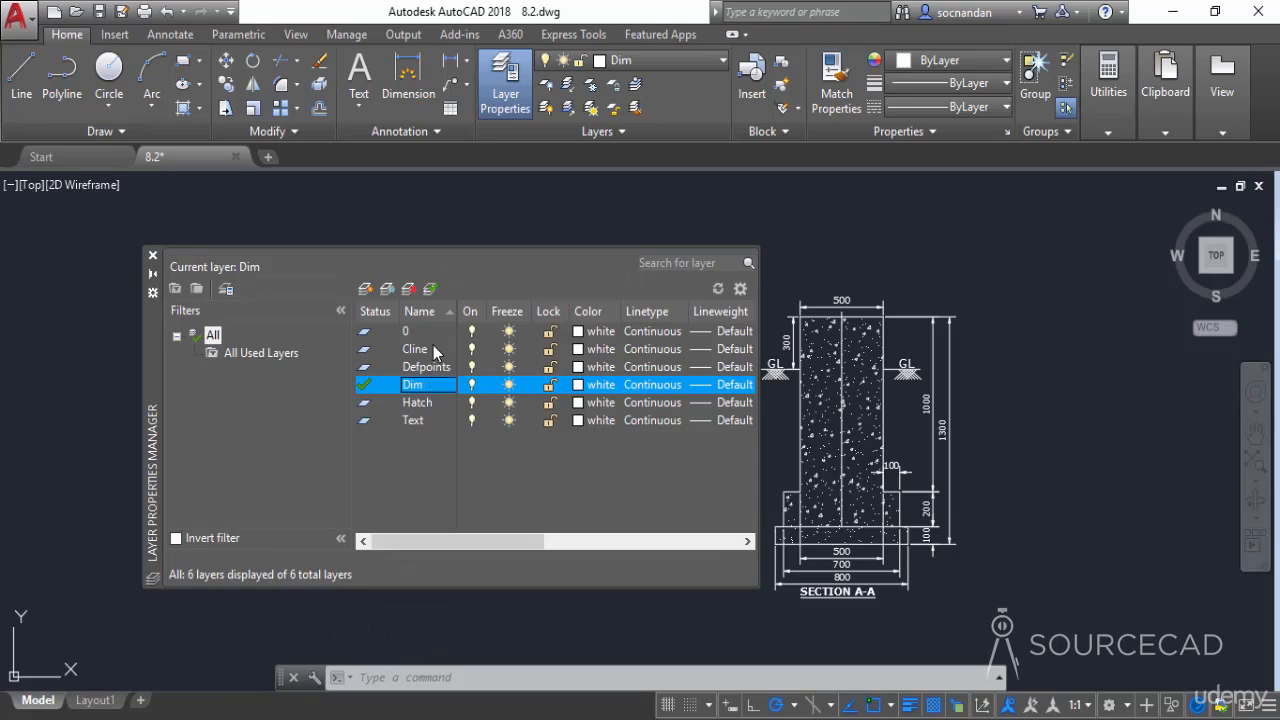
click(435, 350)
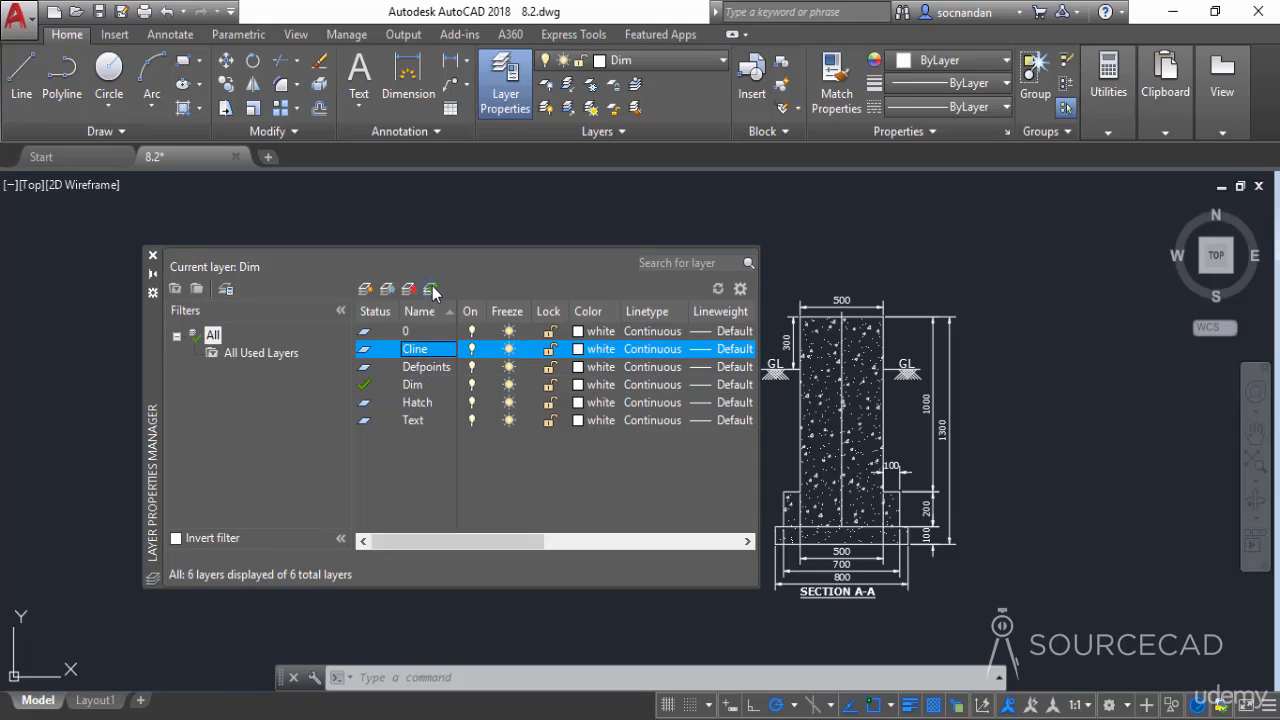
click(432, 290)
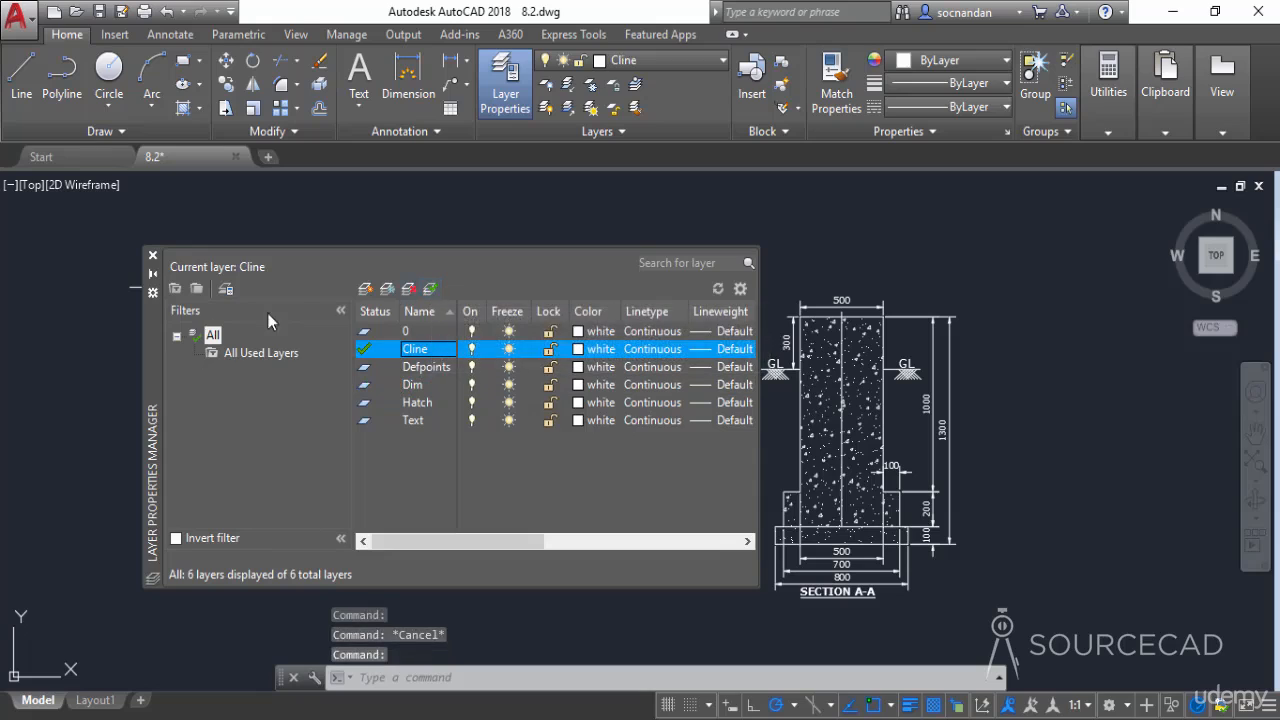
click(152, 274)
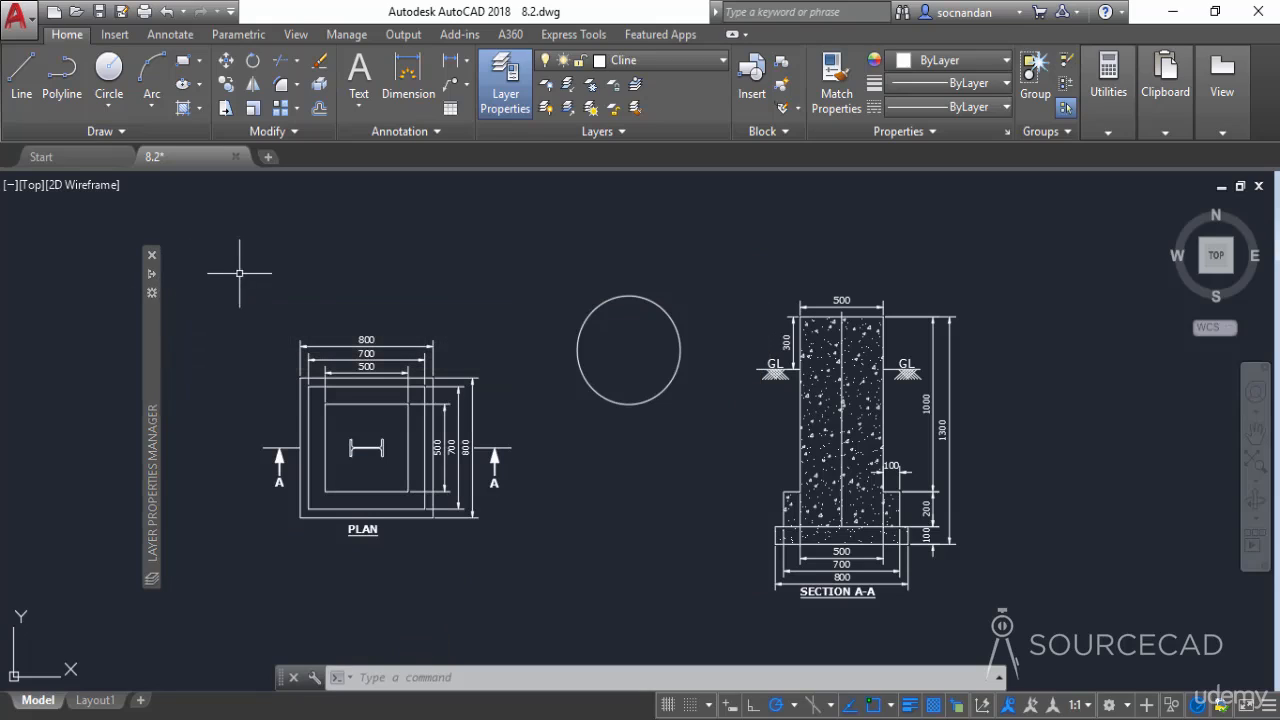
Make layer 0 the current layer without expanding the Layer Properties Manager
click(700, 60)
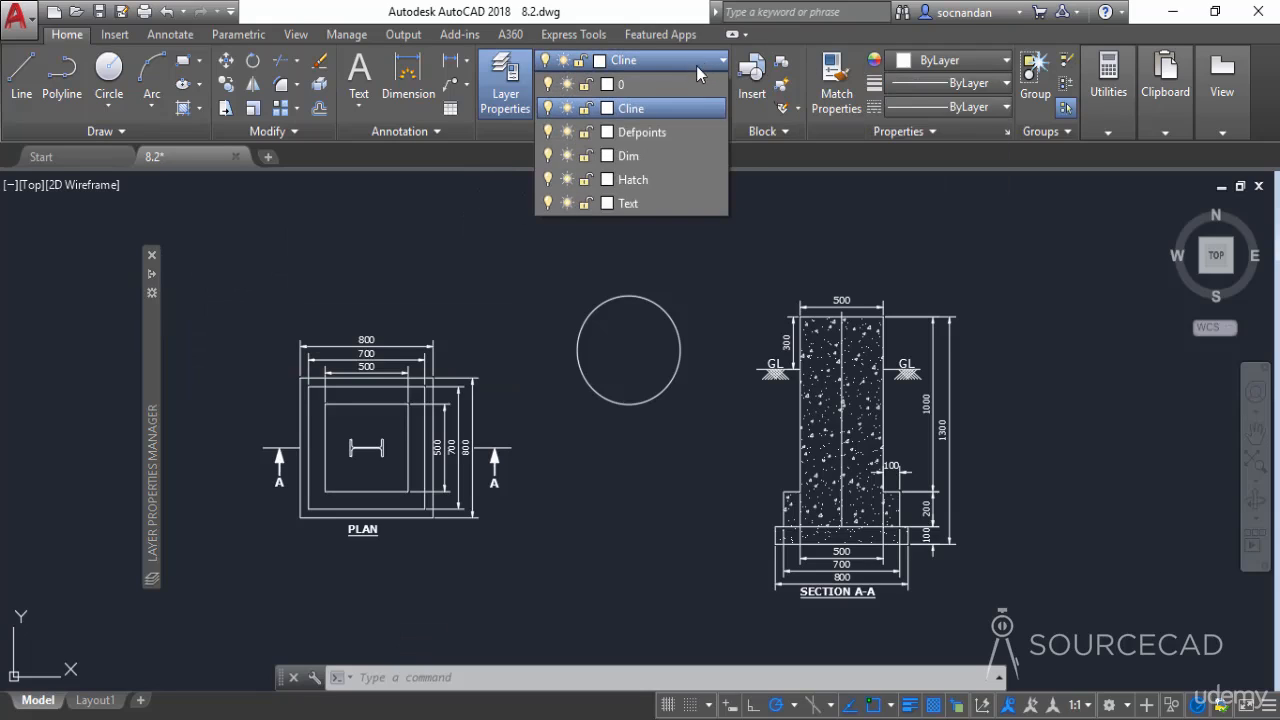
click(669, 84)
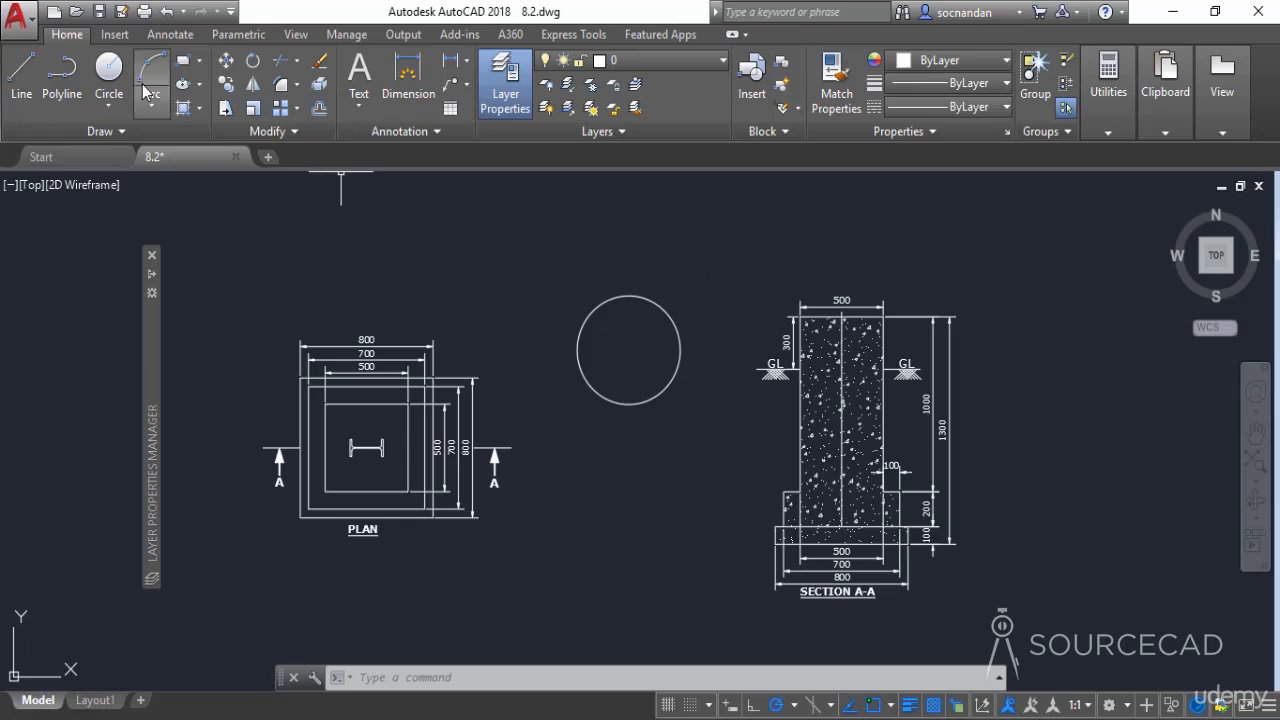
Draw a second, smaller circle below the first one, between the plan and the section
click(109, 68)
click(621, 475)
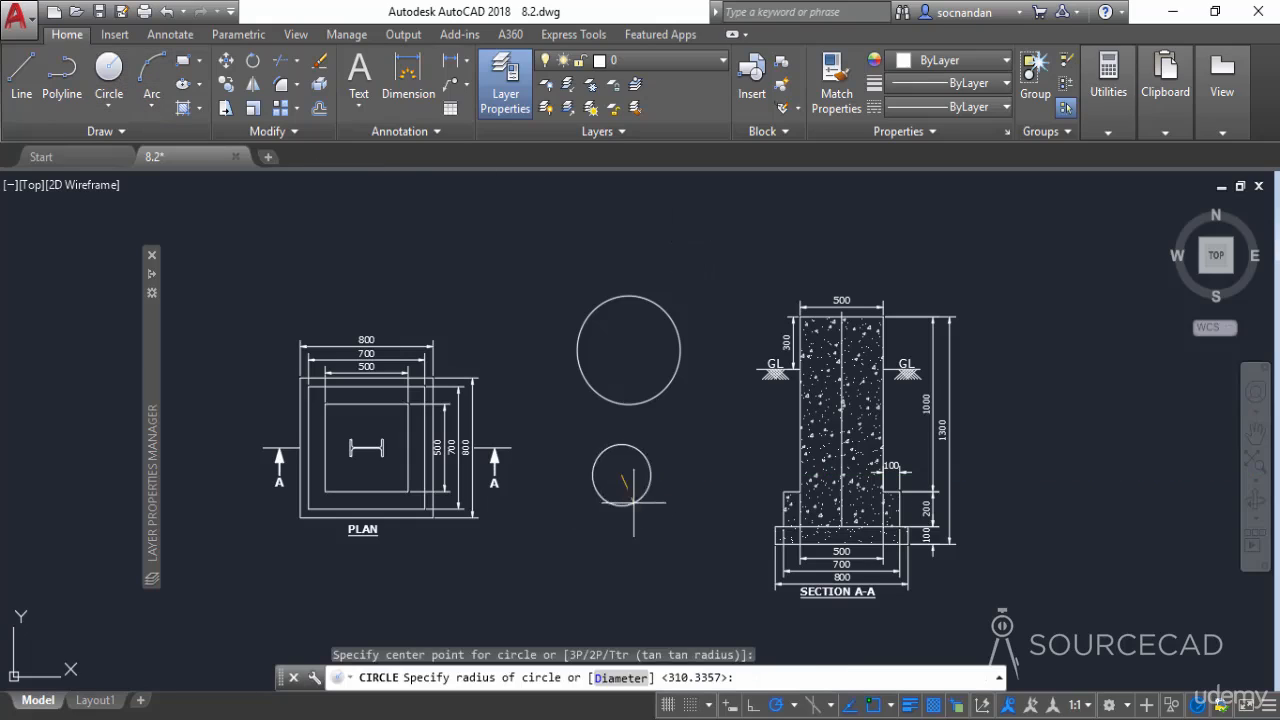
click(631, 432)
Check the layer of the smaller circle and erase both circles between the plan and the section
click(633, 434)
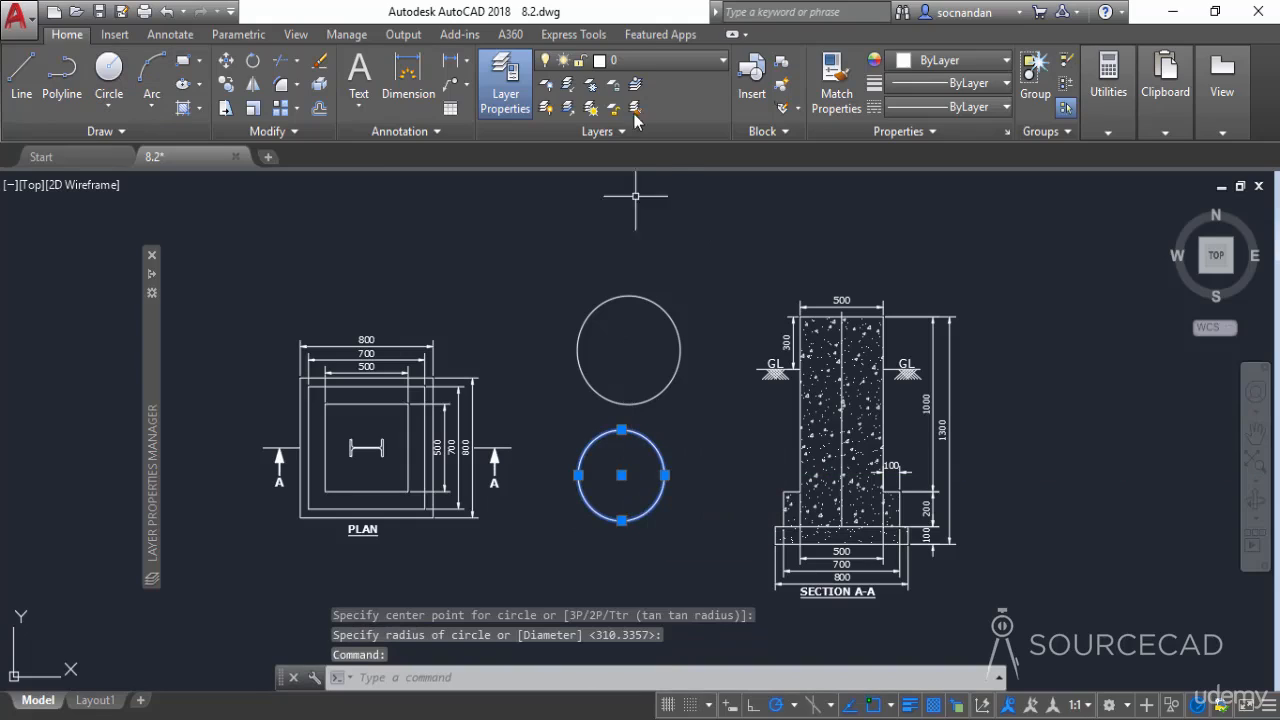
click(667, 304)
click(650, 324)
right_click(649, 324)
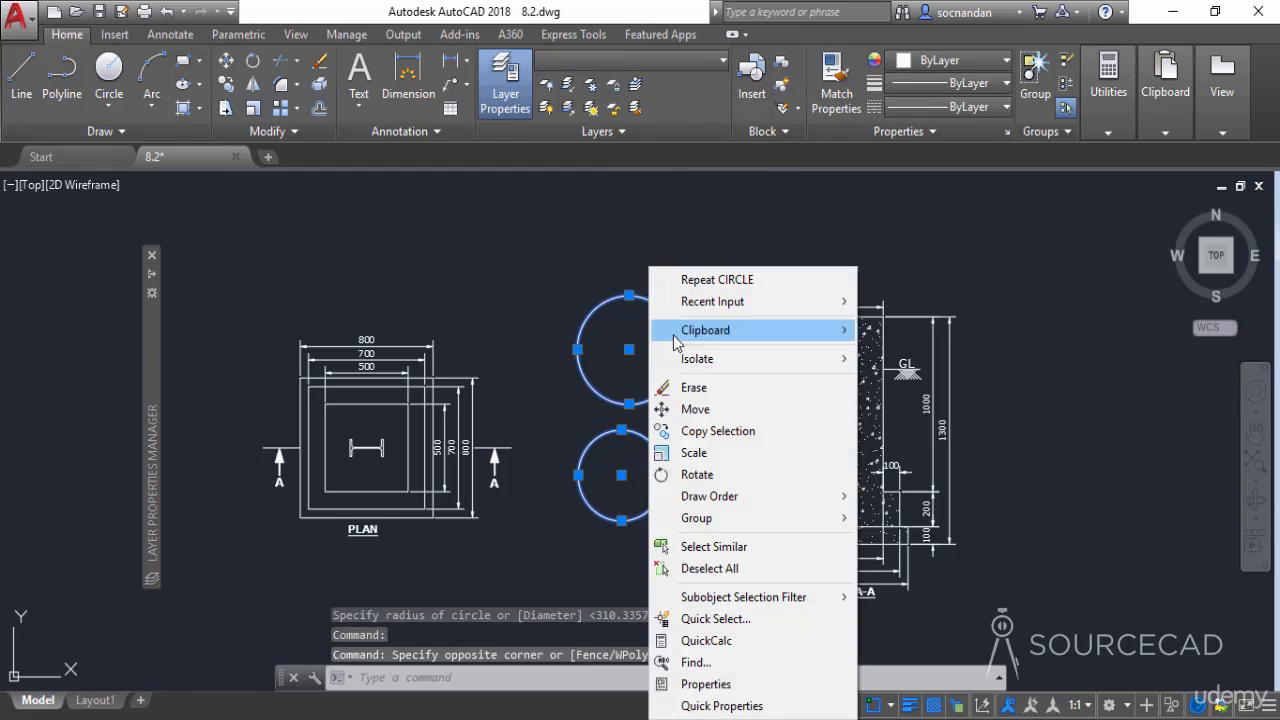
click(700, 384)
Set the Dim layer's color to green, index color 3, after viewing the True Color and Color Books options
mouse_move(157, 280)
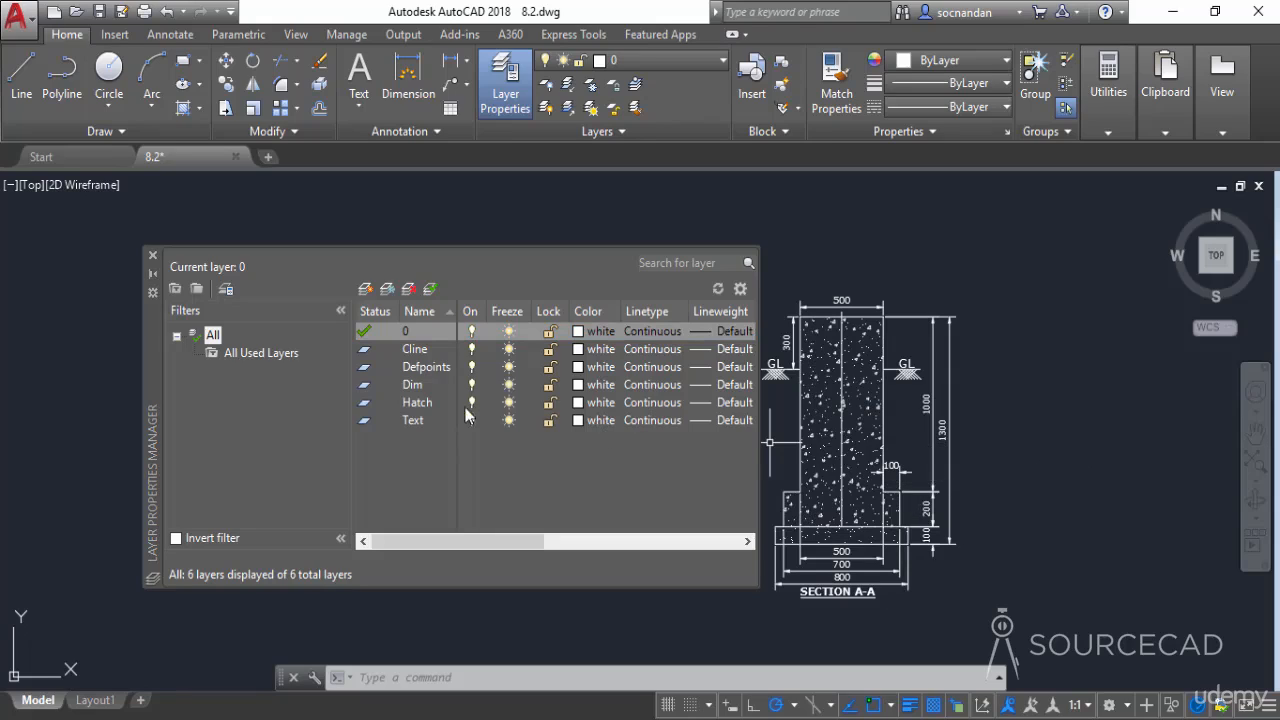
click(579, 385)
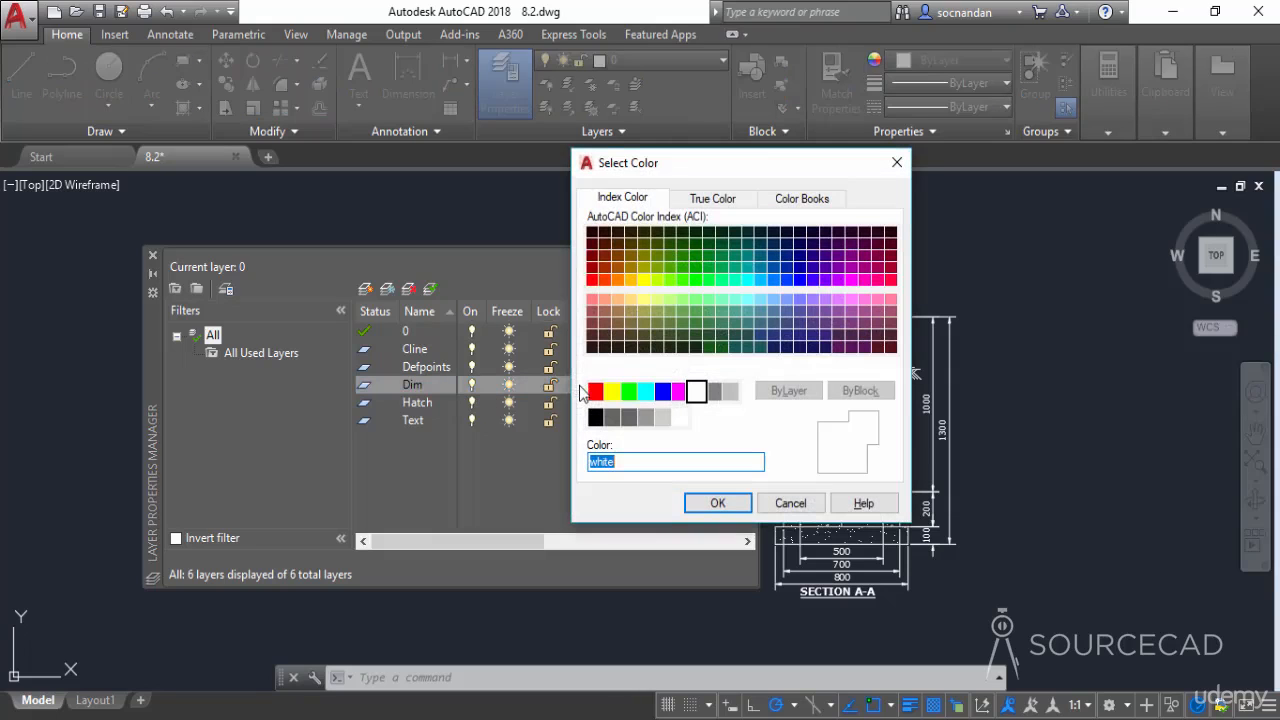
drag(744, 163, 750, 200)
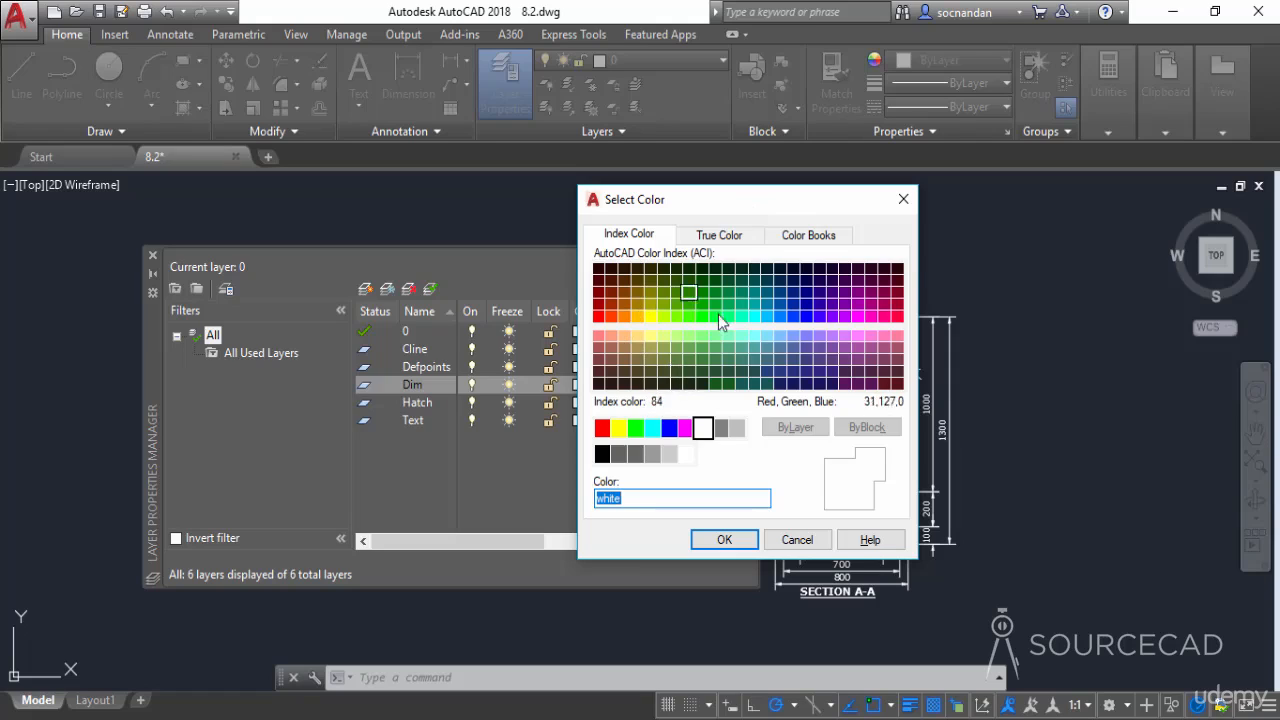
click(719, 236)
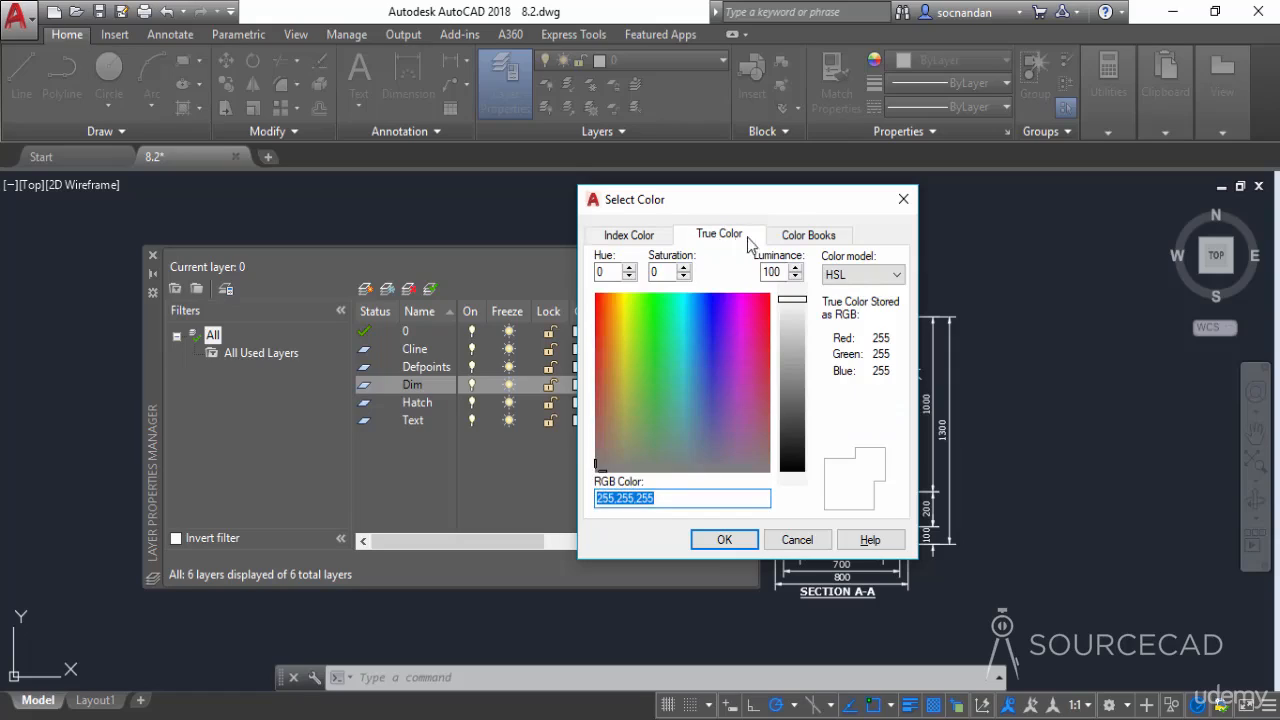
click(811, 235)
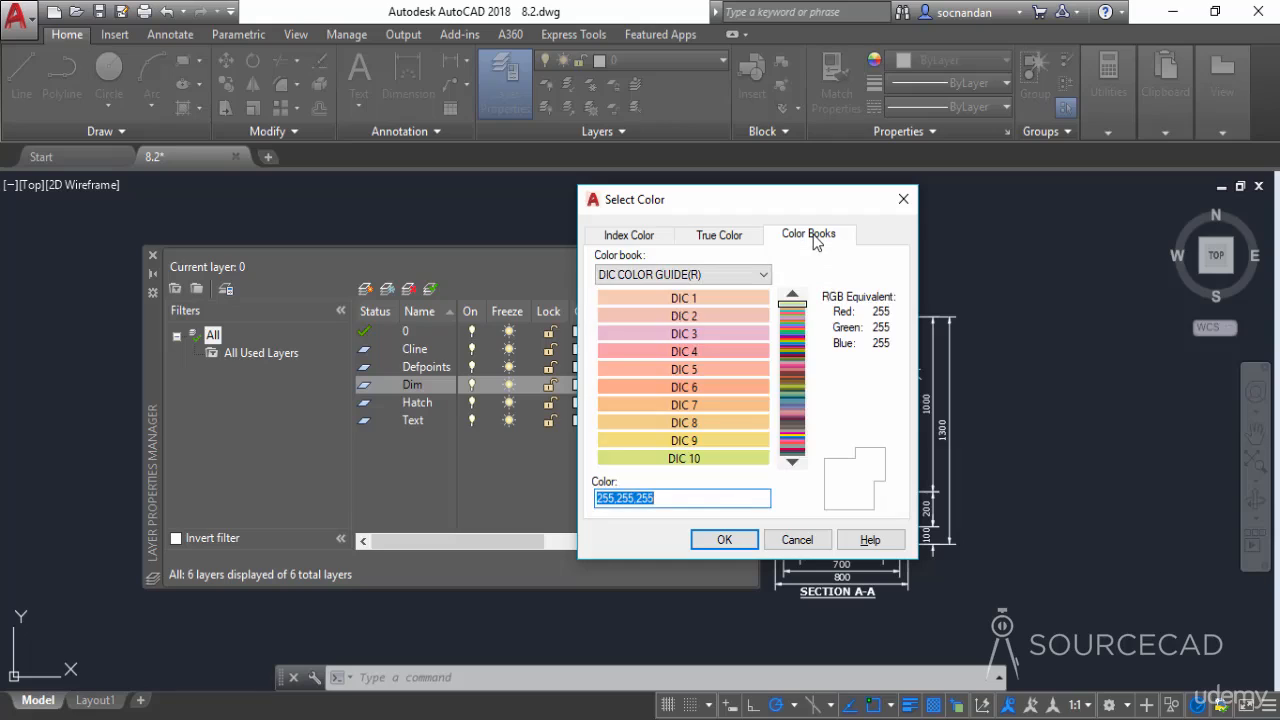
click(645, 238)
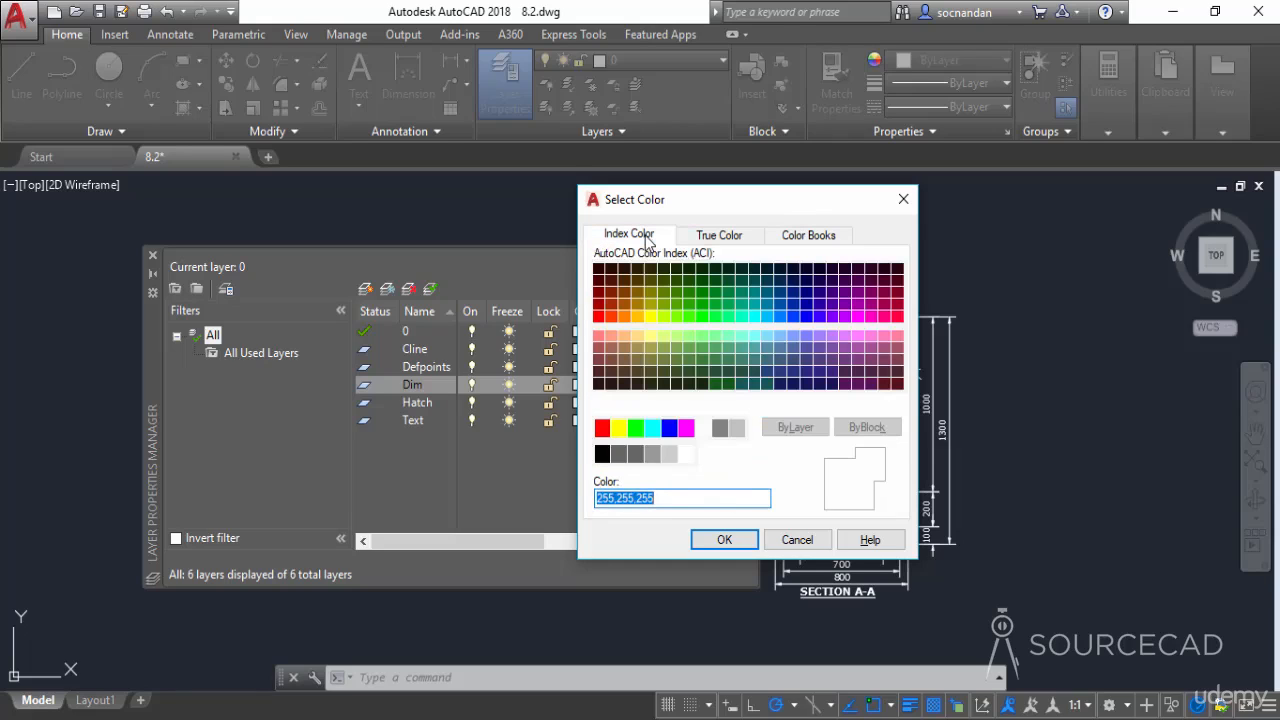
click(635, 428)
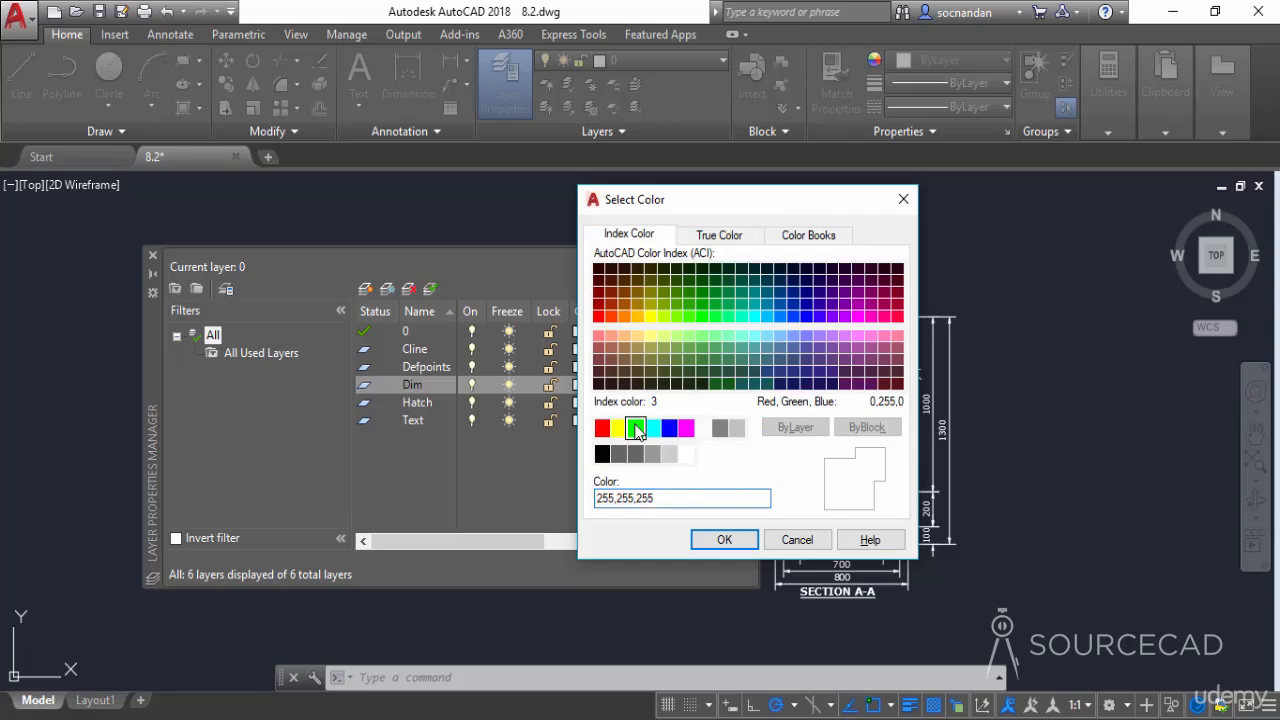
click(724, 539)
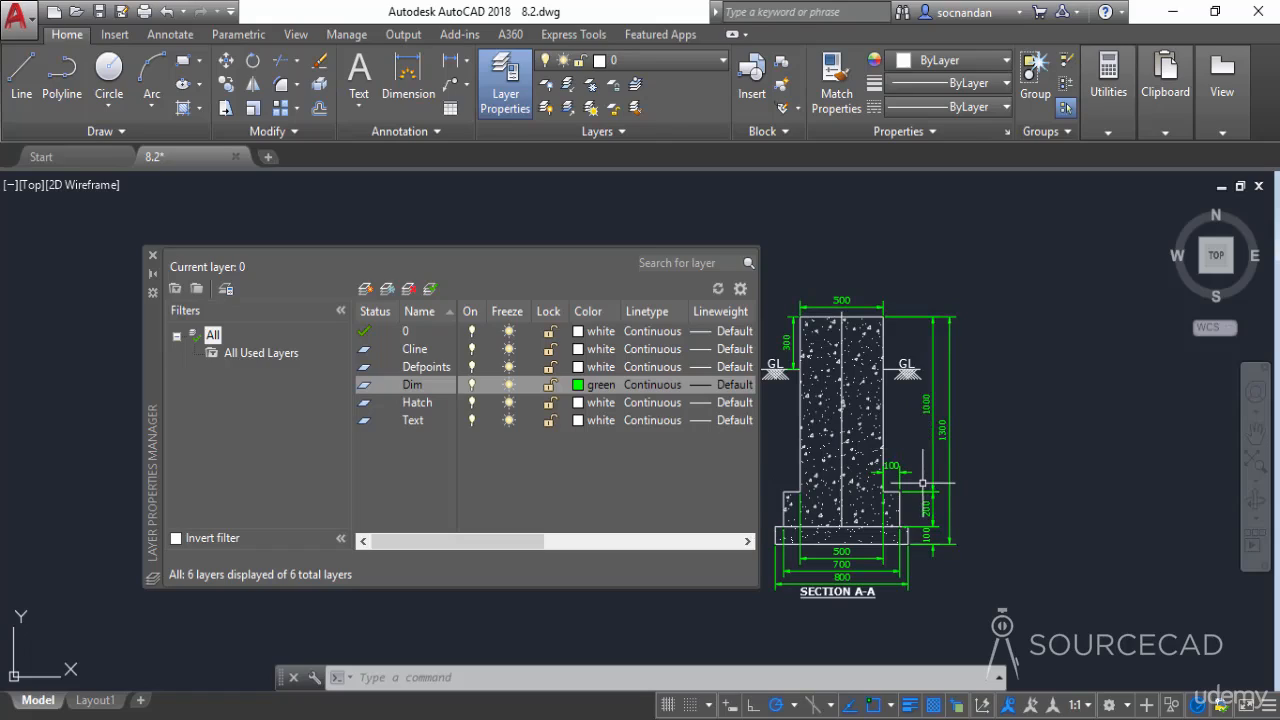
Set the Hatch layer's color to cyan, index color 4
click(428, 404)
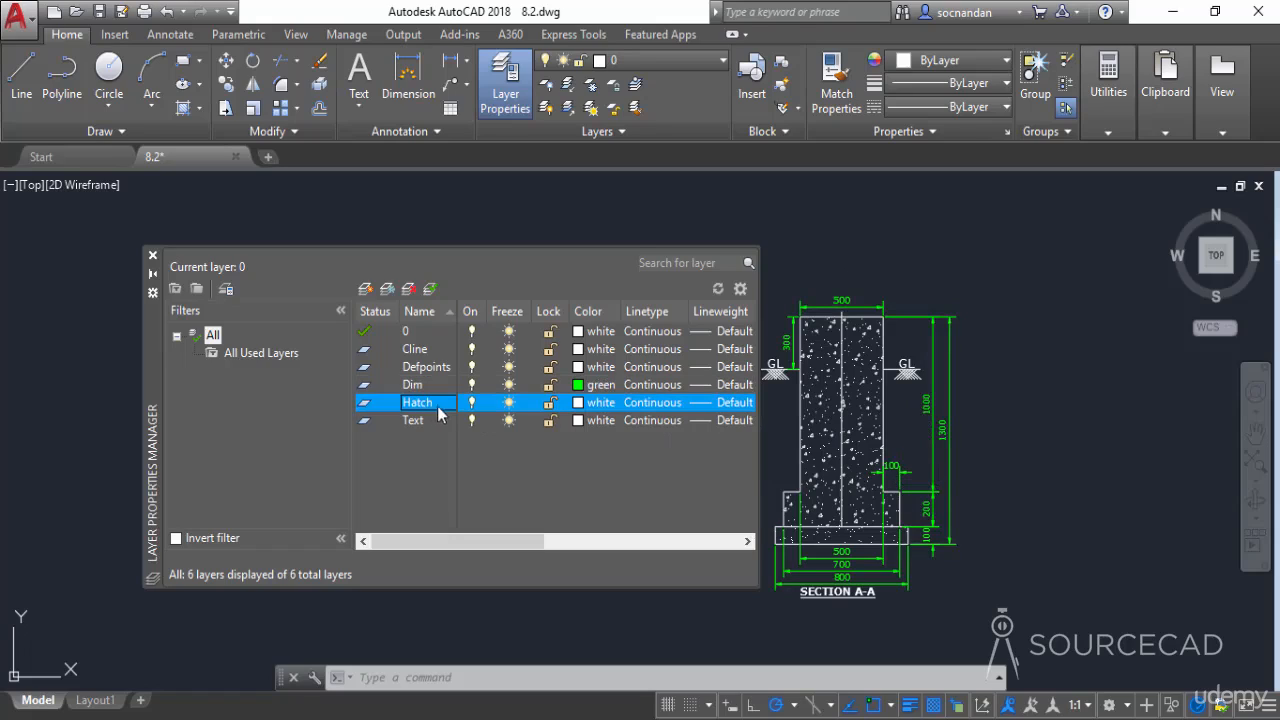
click(578, 403)
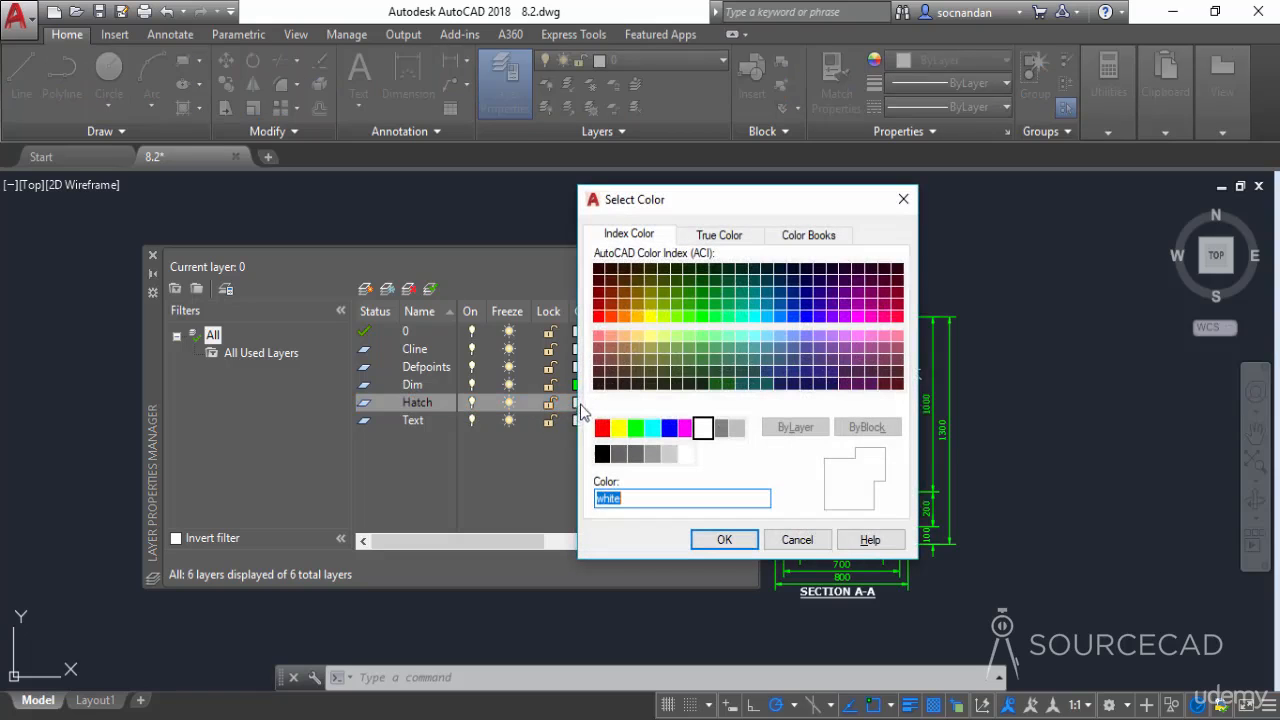
click(652, 428)
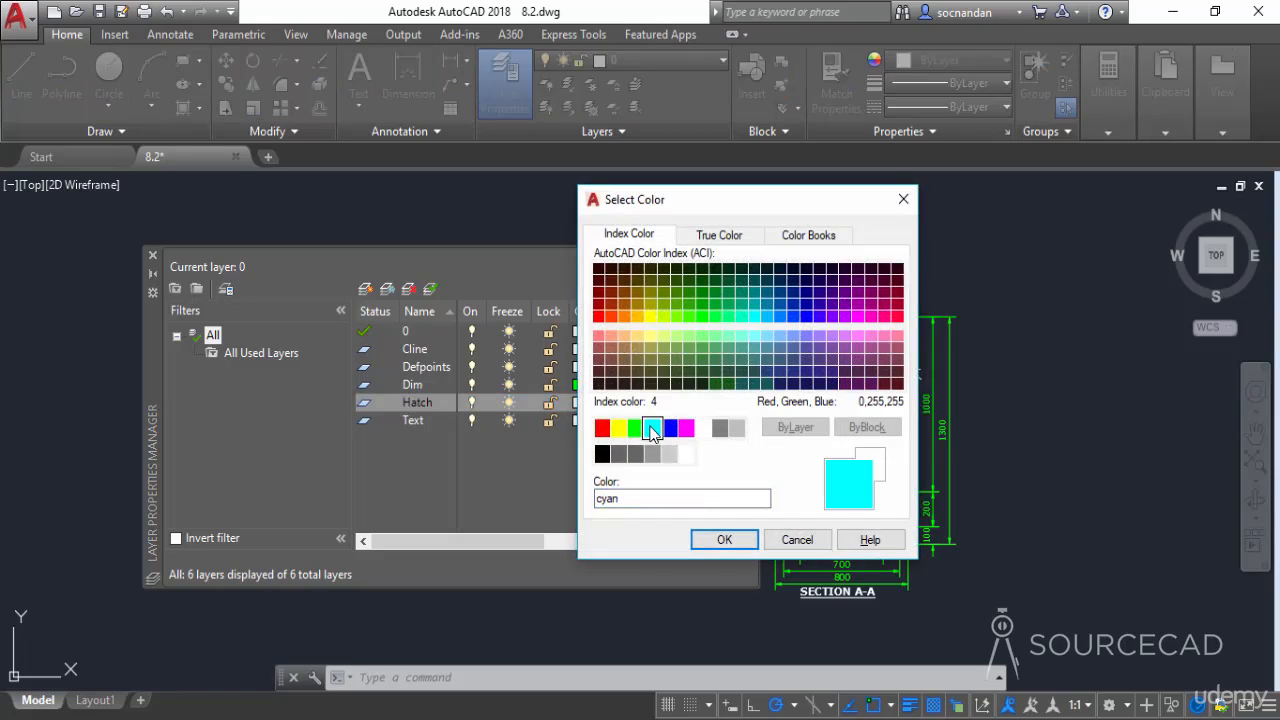
click(724, 540)
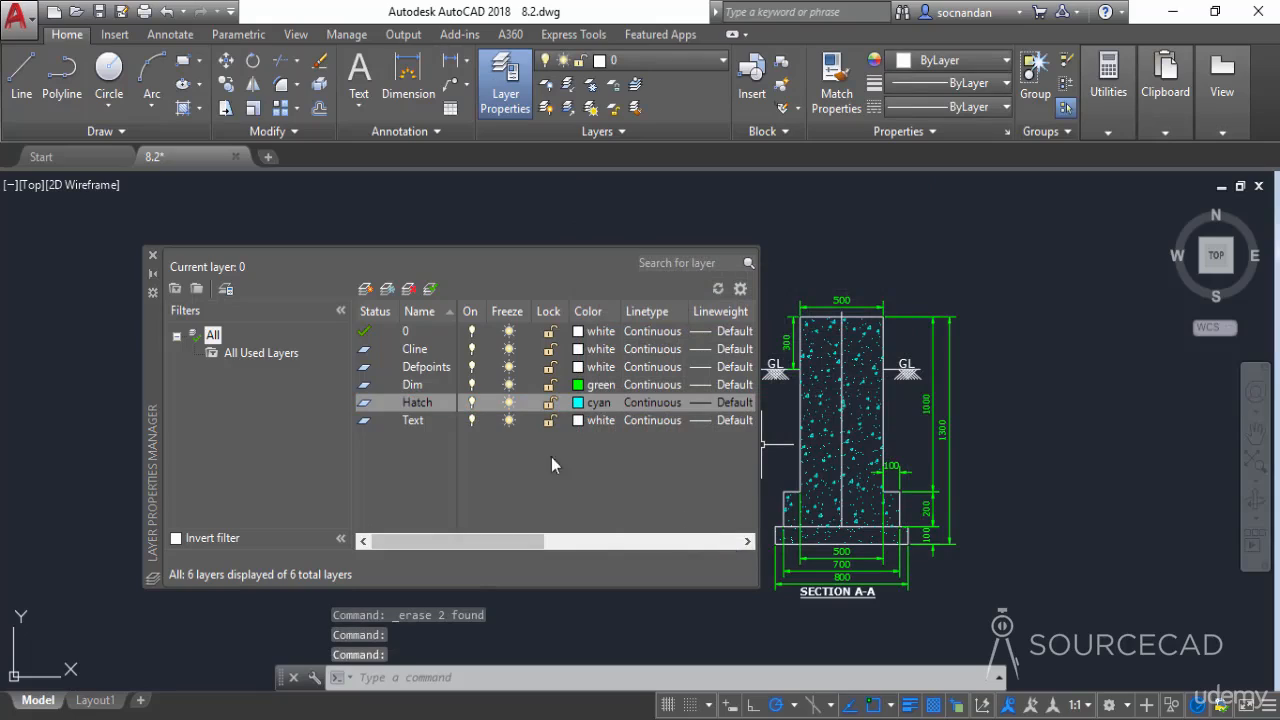
Set the Text layer's color to red, index color 1
click(444, 422)
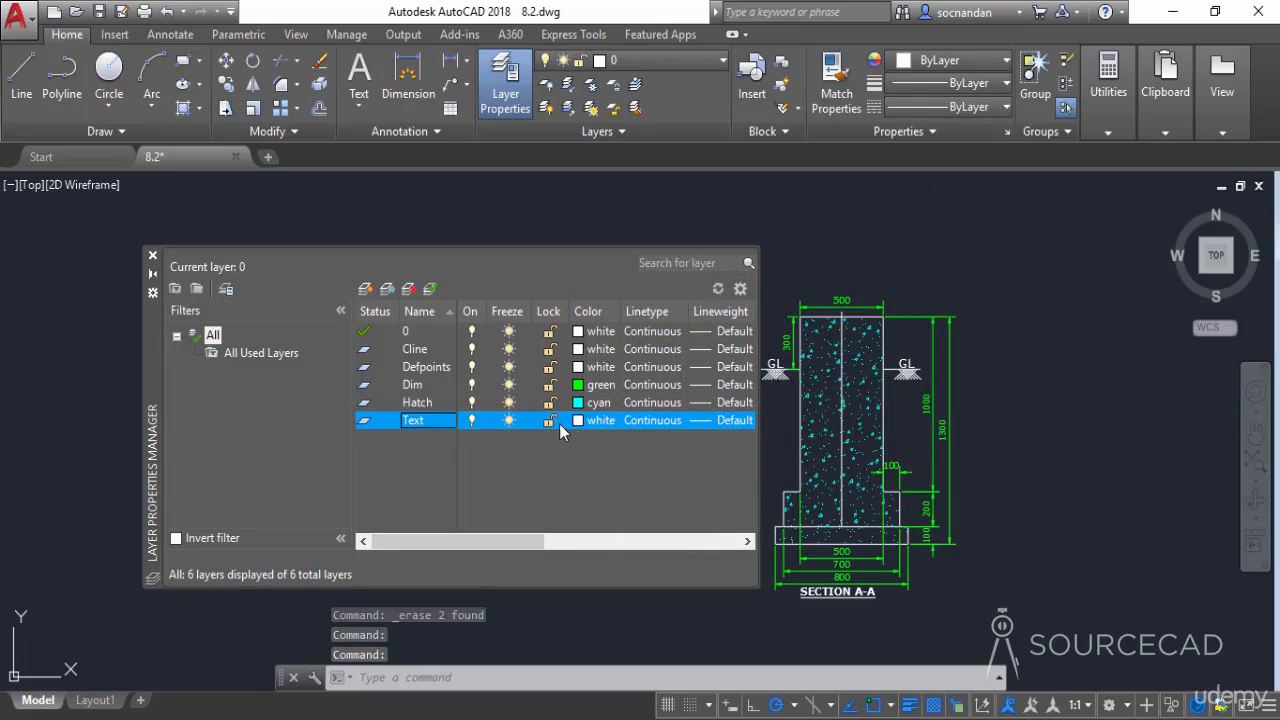
click(577, 421)
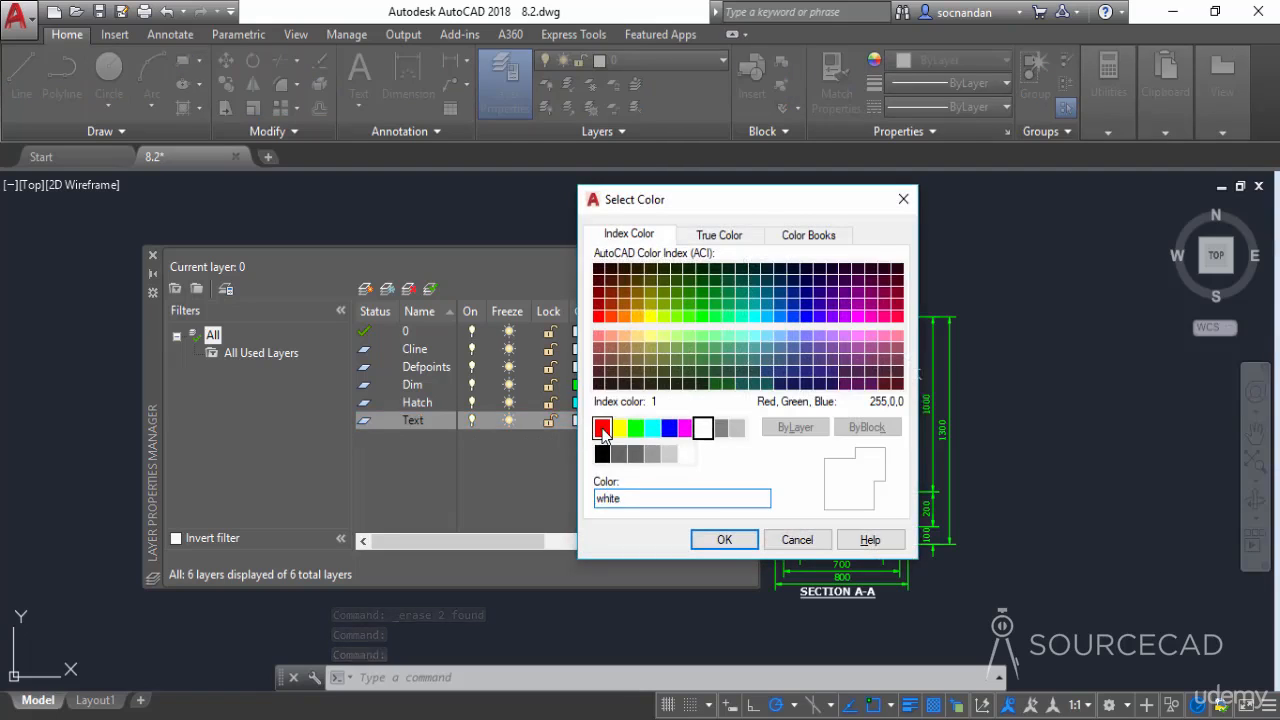
click(602, 428)
click(722, 540)
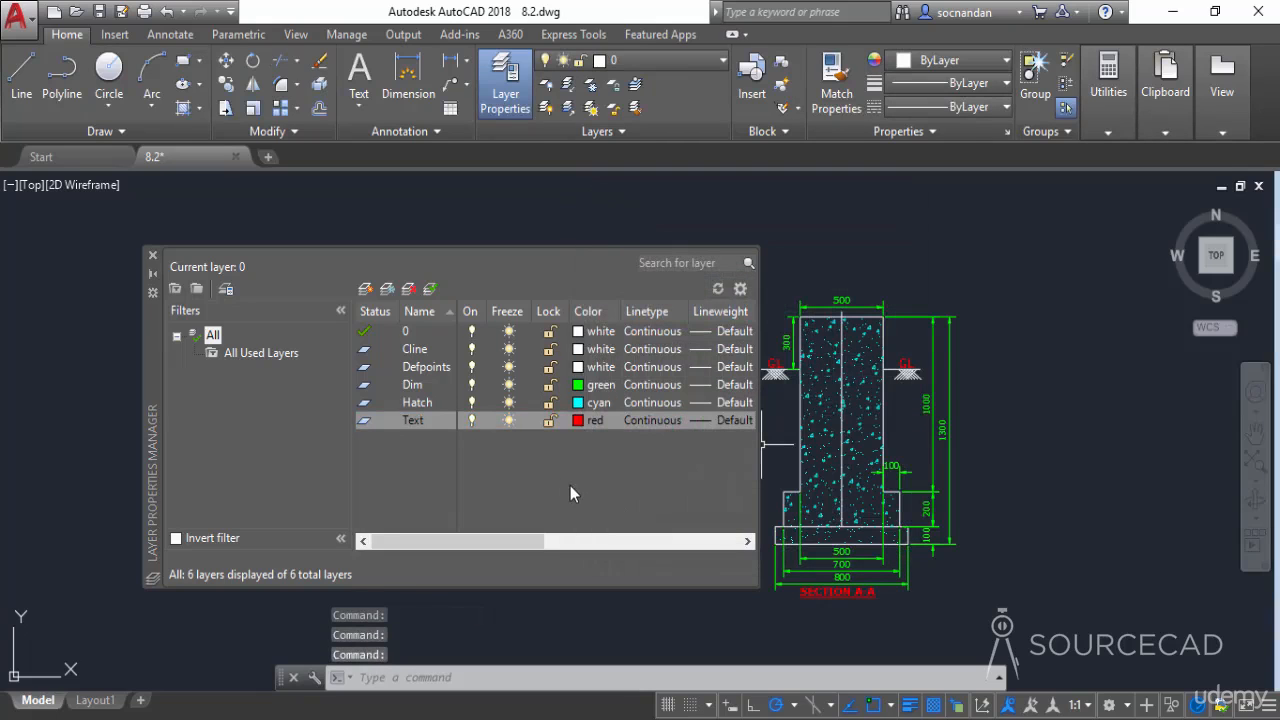
Set the Cline layer's color to magenta, index color 6
click(431, 352)
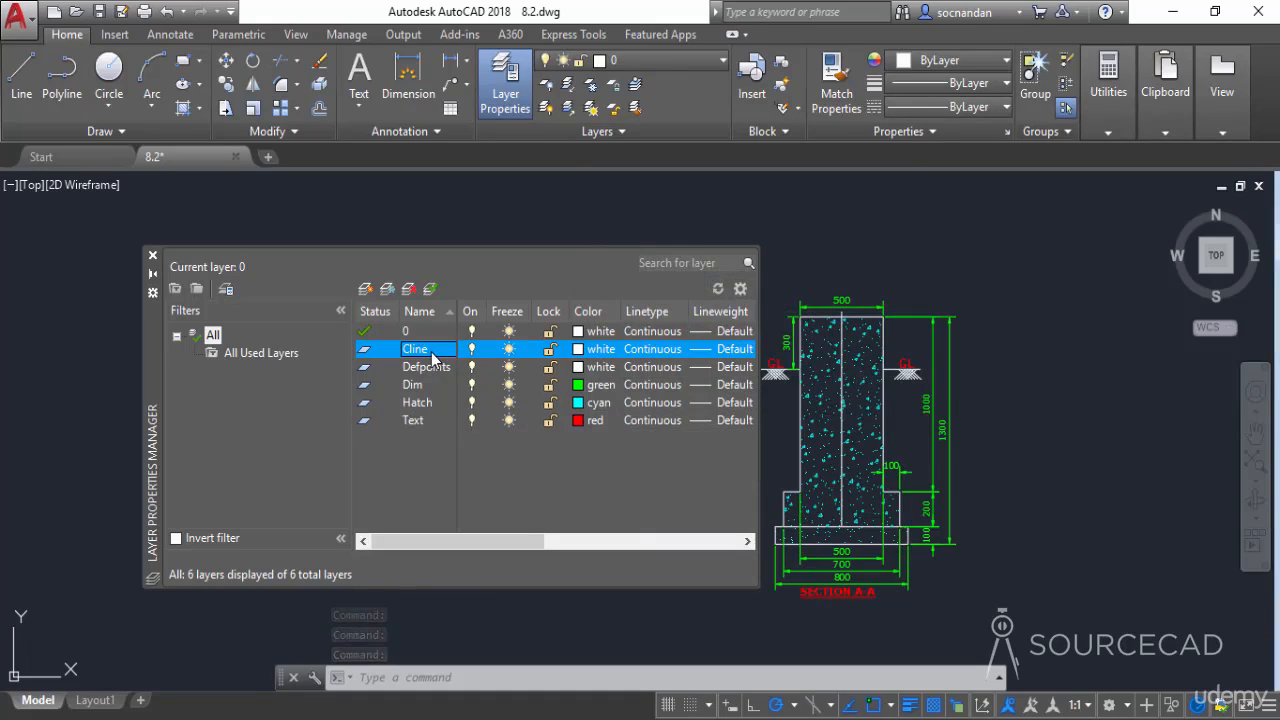
click(585, 350)
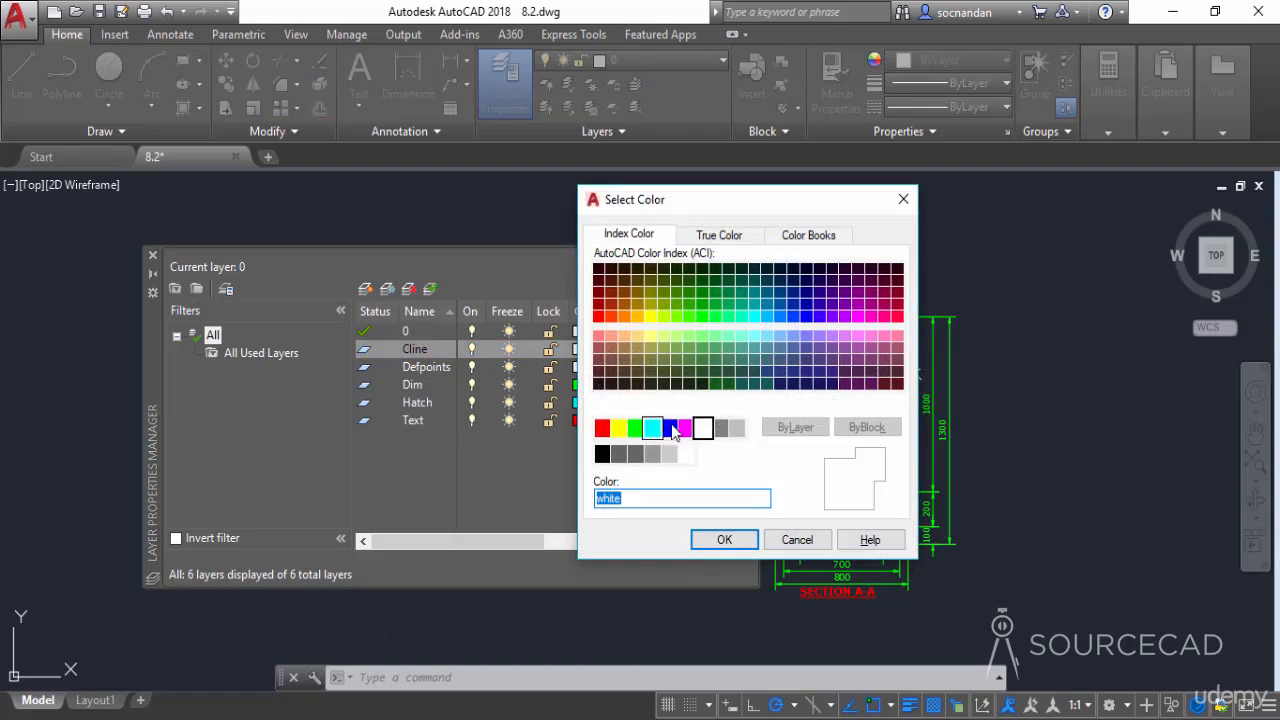
click(686, 428)
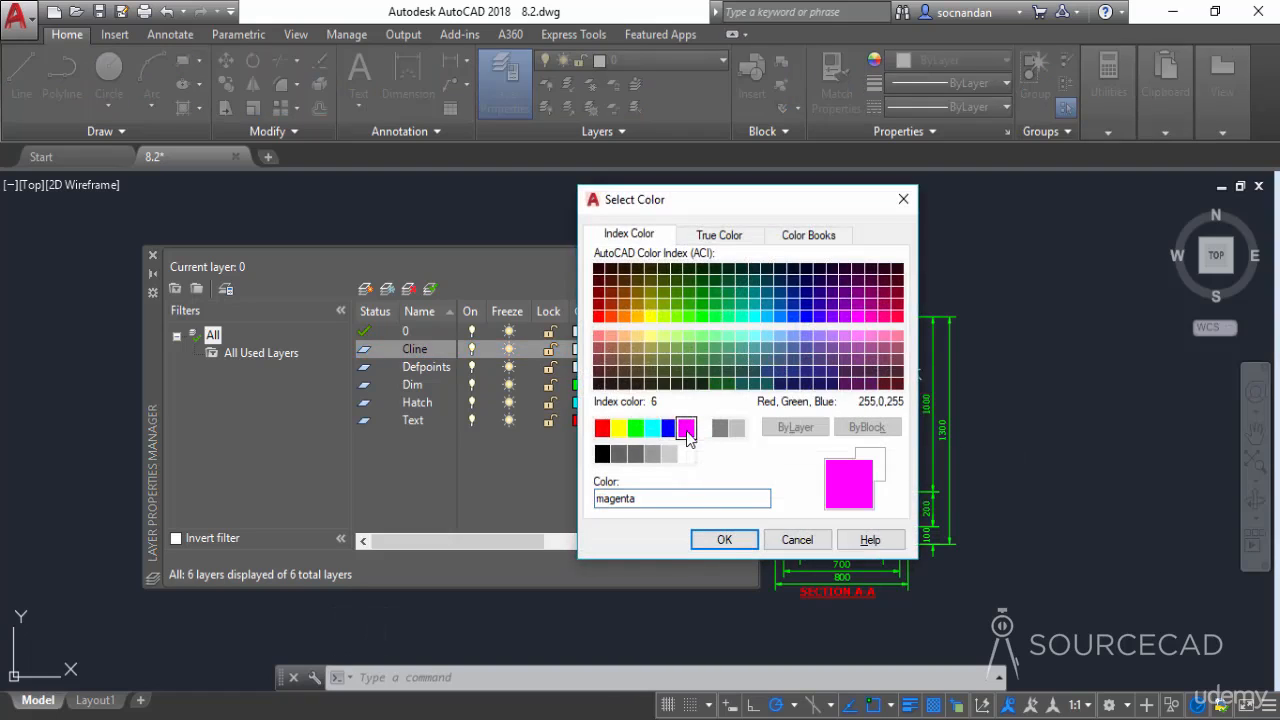
click(726, 537)
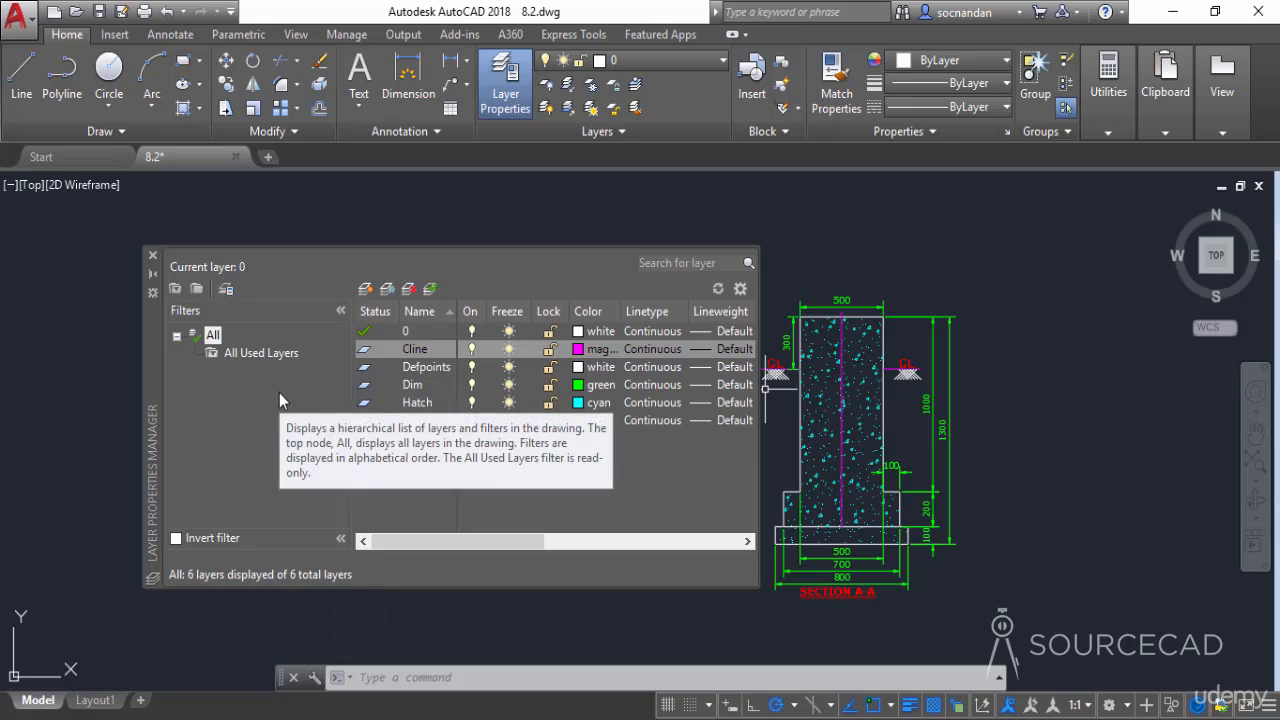
Move and narrow the Layer Properties Manager so that both the plan and Section A-A can be seen beside it
mouse_move(889, 416)
middle_down()
mouse_move(982, 402)
mouse_move(957, 406)
middle_up()
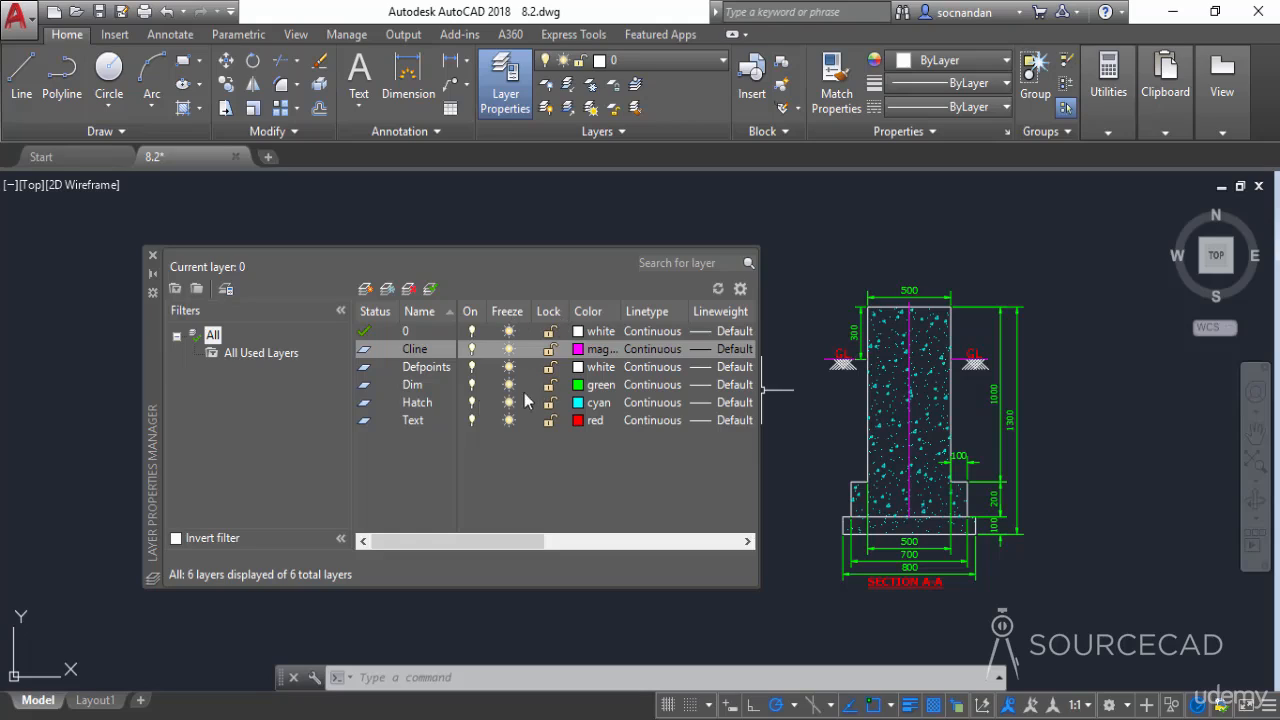
drag(156, 349, 74, 348)
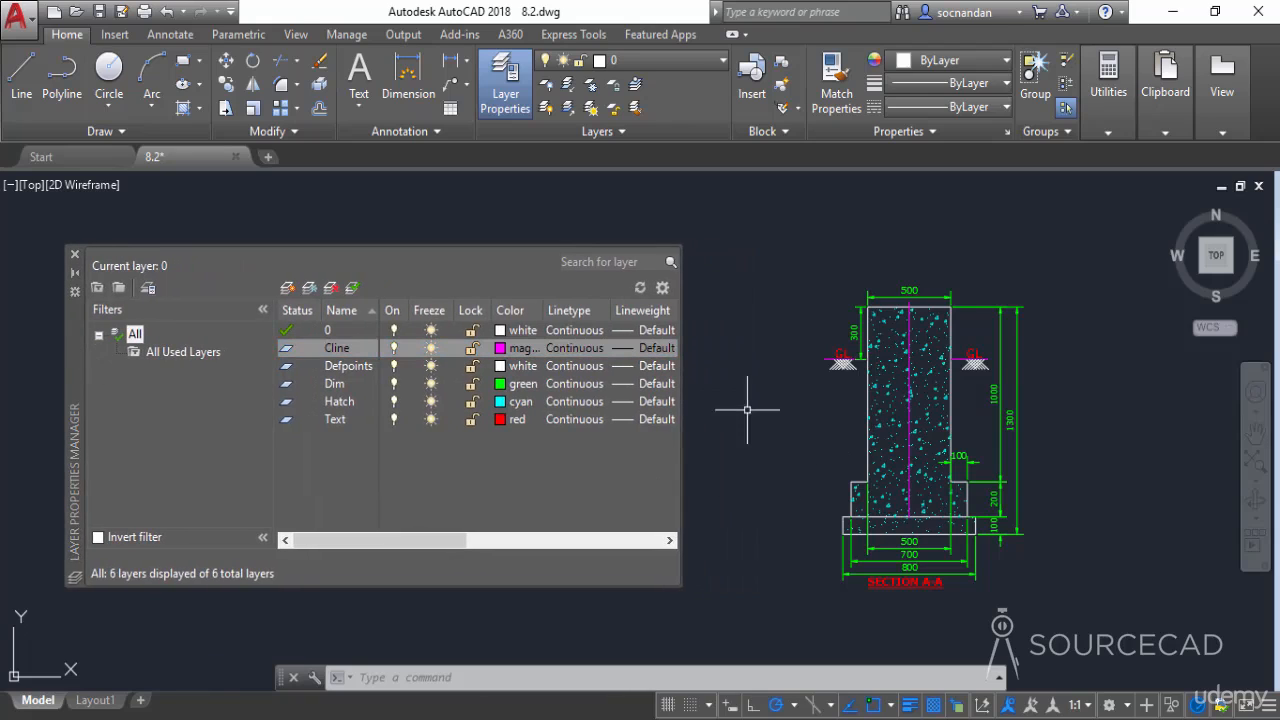
mouse_move(749, 409)
middle_down()
mouse_move(877, 411)
mouse_move(826, 406)
middle_up()
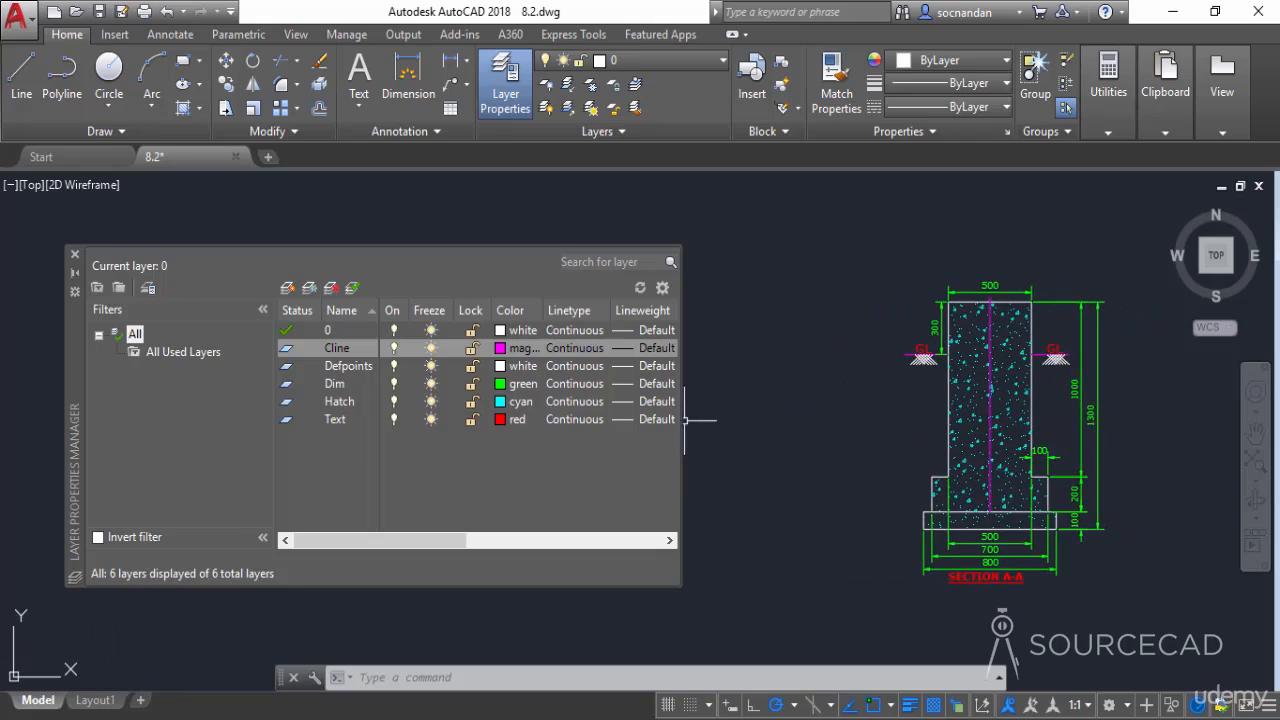
drag(680, 419, 440, 424)
middle_drag(605, 433, 668, 446)
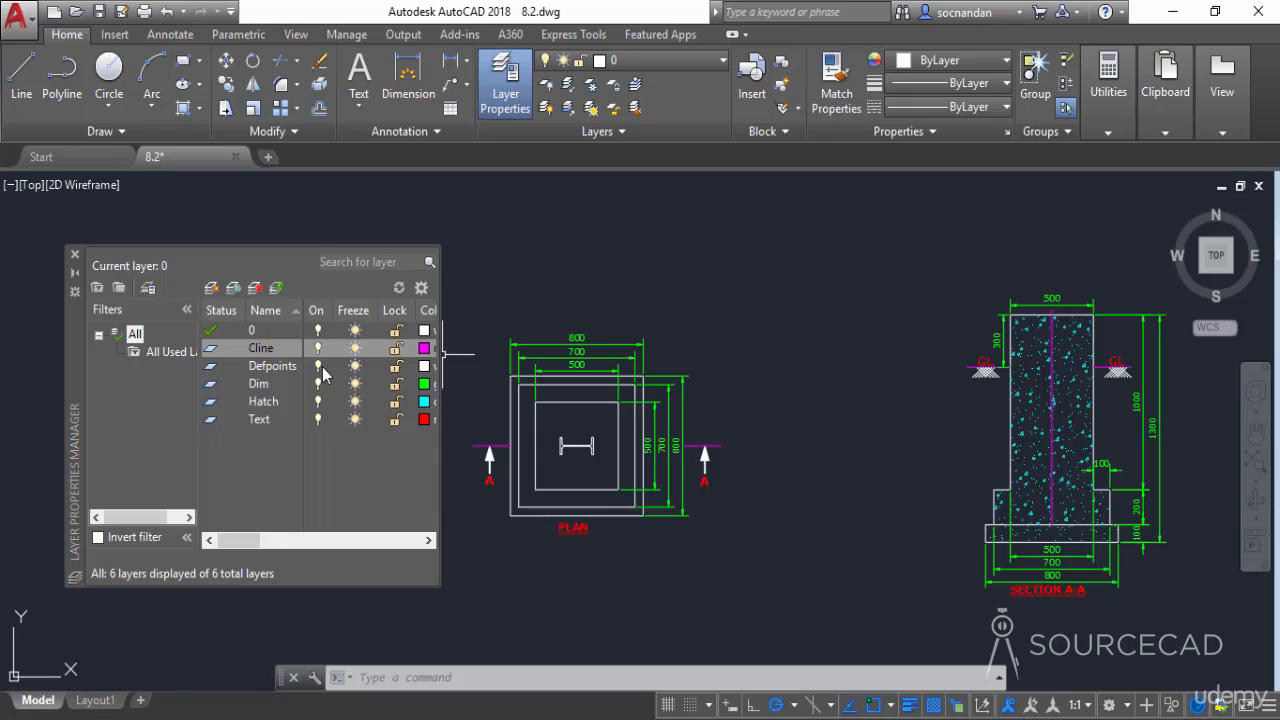
Turn the Dim layer off and back on, and freeze and thaw it to compare the effect on the dimensions
double_click(260, 385)
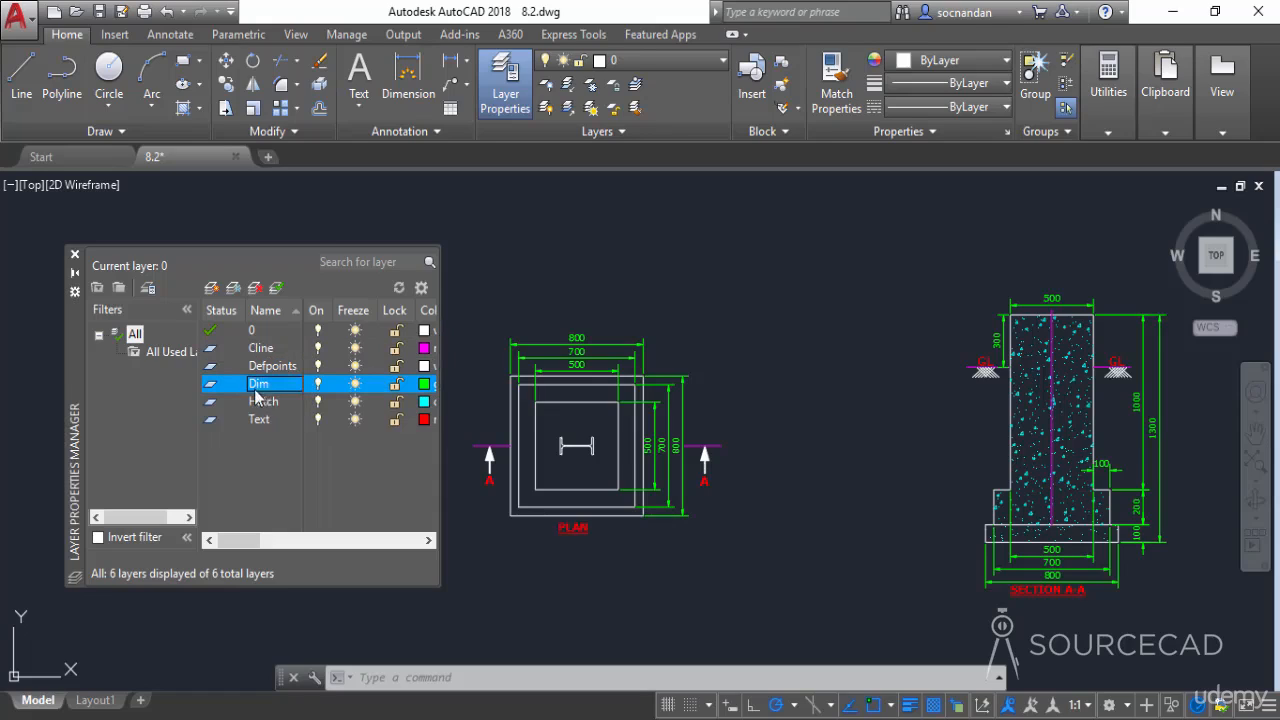
click(318, 385)
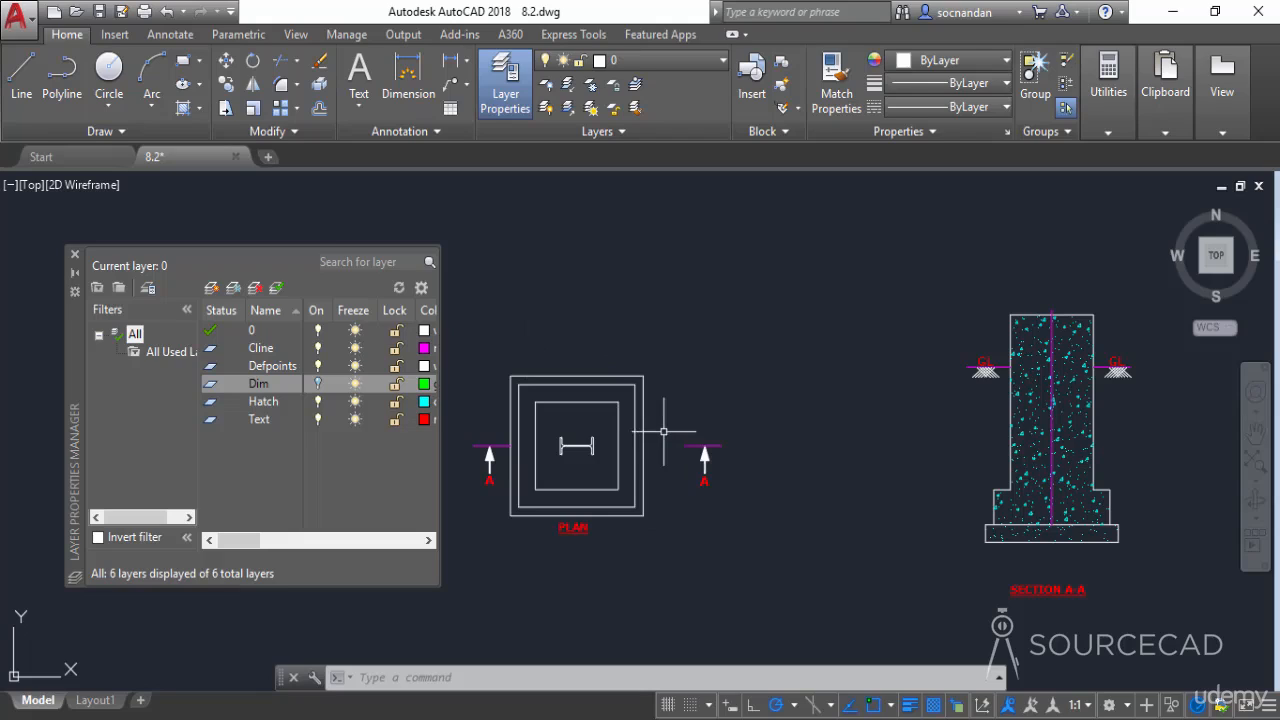
click(318, 384)
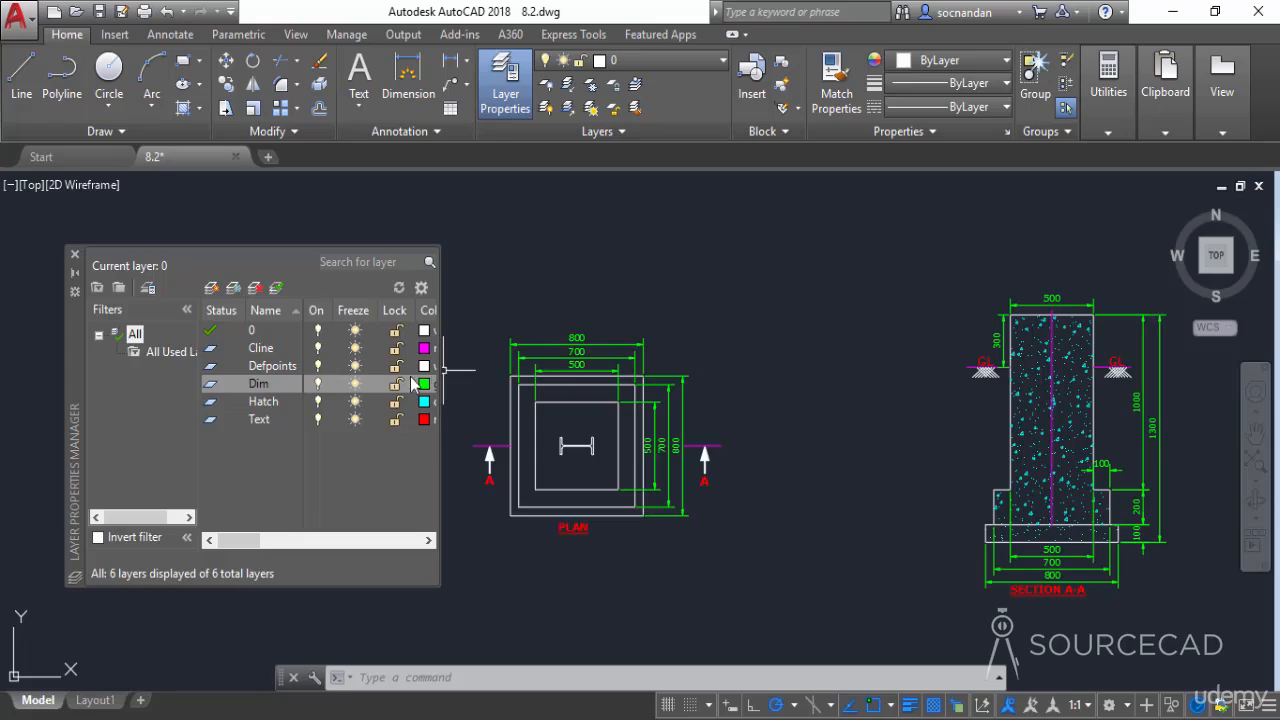
click(355, 384)
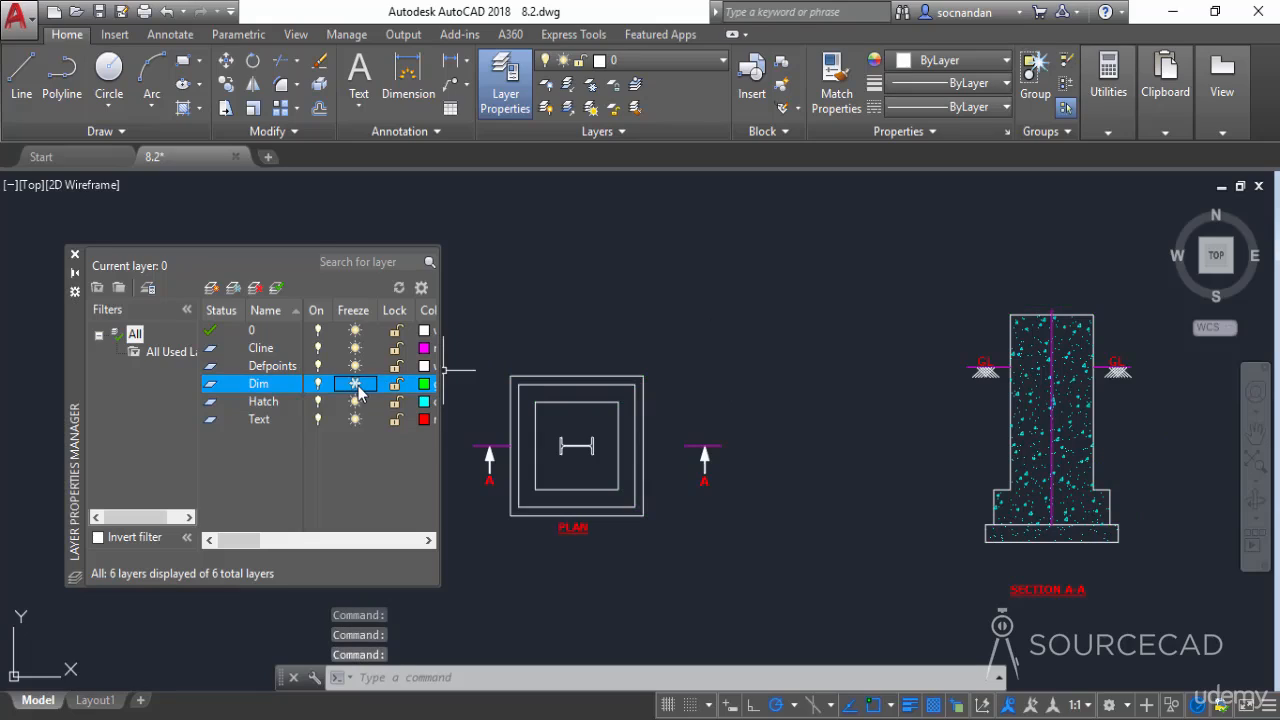
click(357, 386)
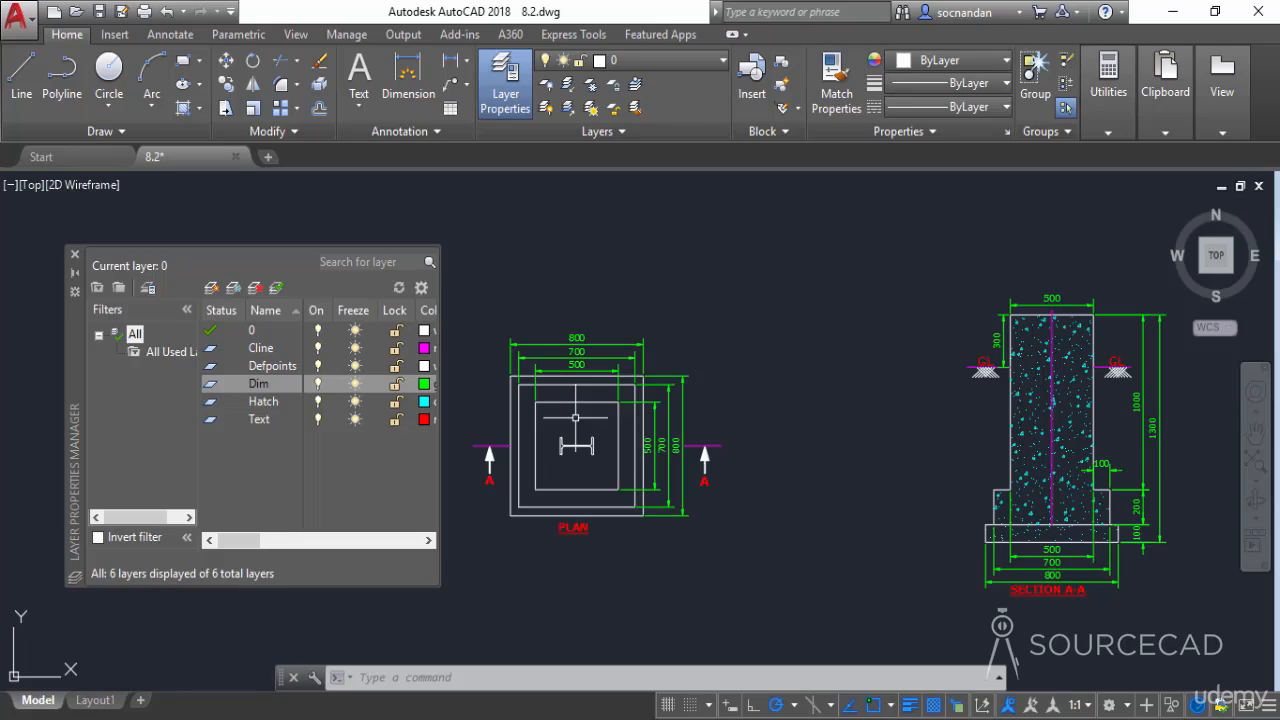
Lock the Dim layer and try the locked layer fading at 0% and at a much stronger level
click(397, 386)
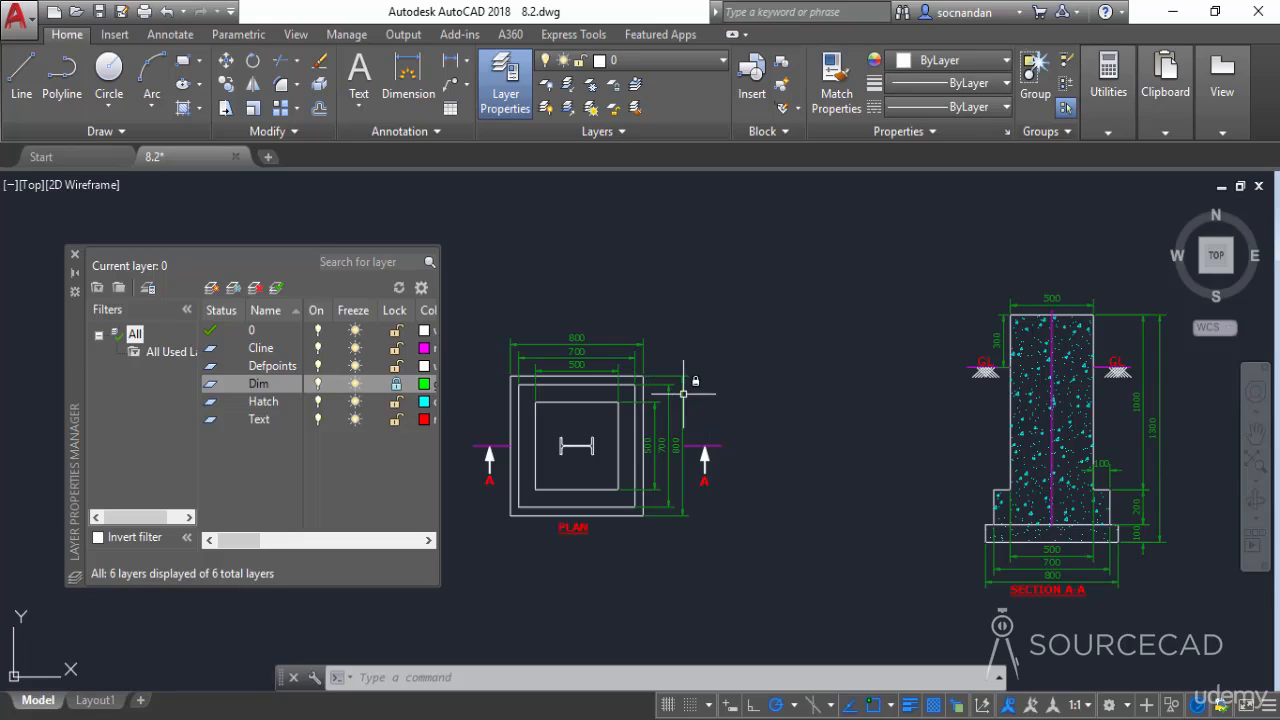
mouse_move(681, 404)
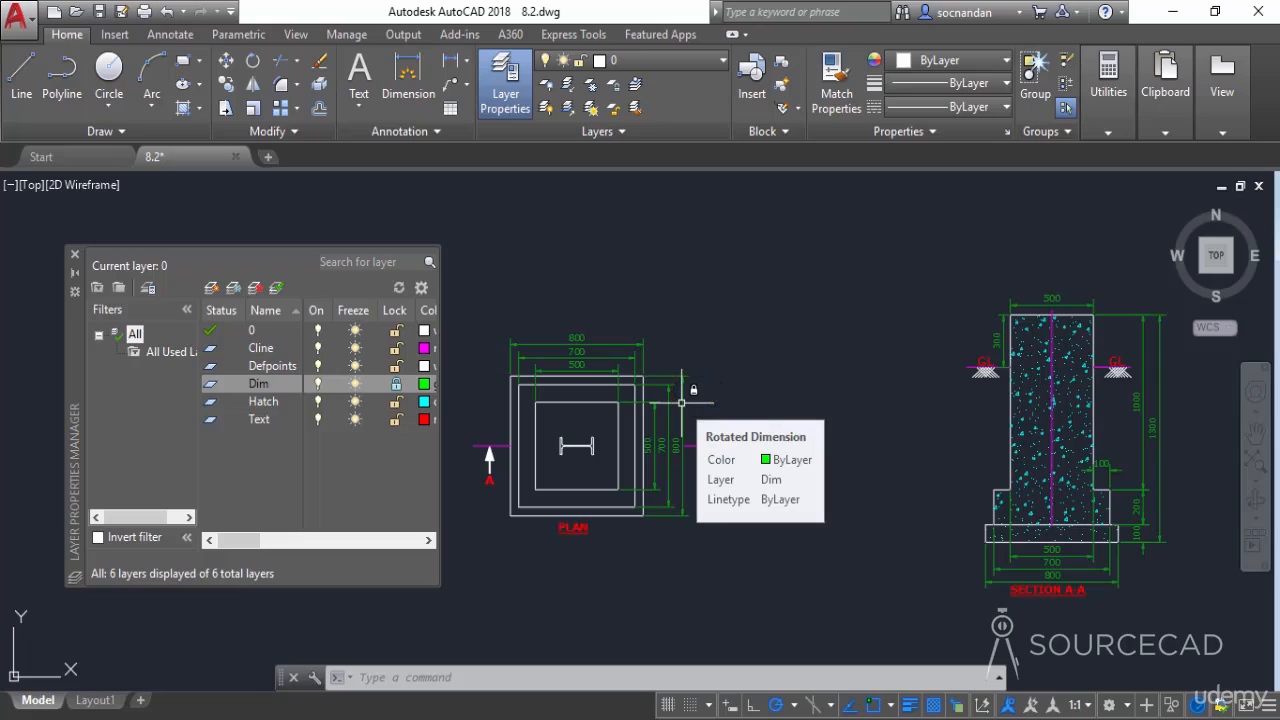
click(602, 131)
drag(598, 203, 500, 207)
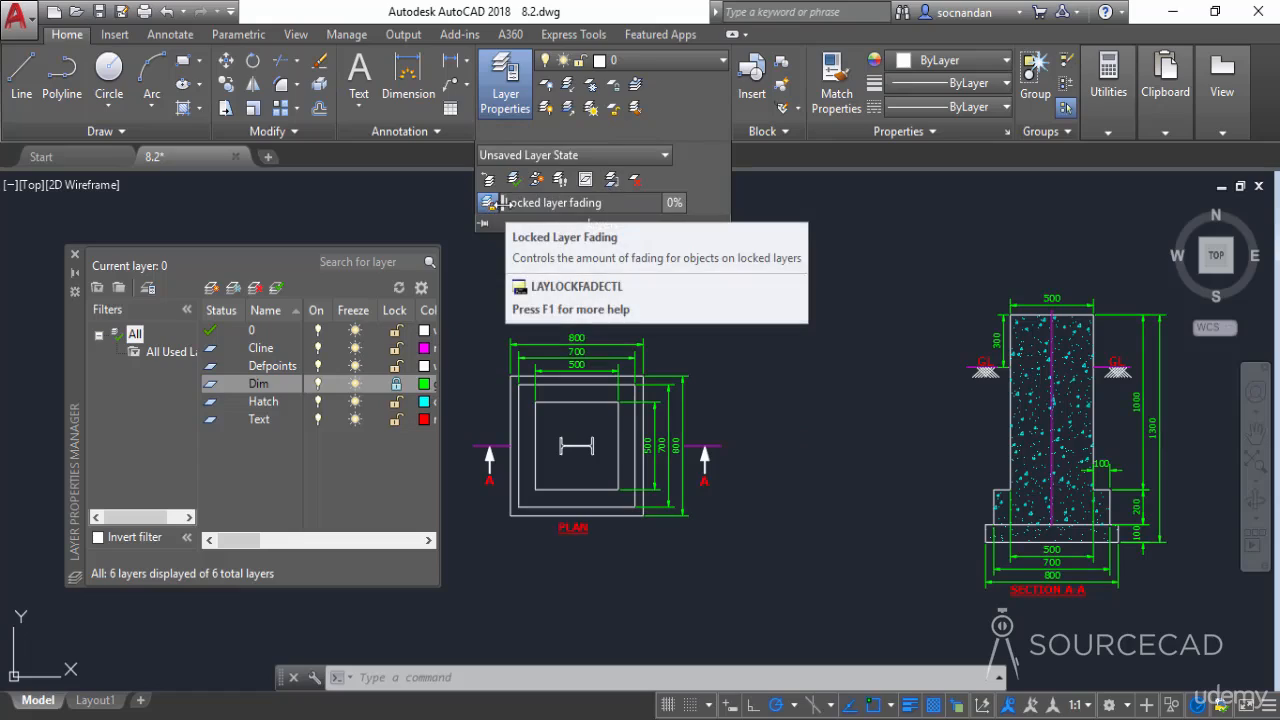
drag(500, 203, 1086, 206)
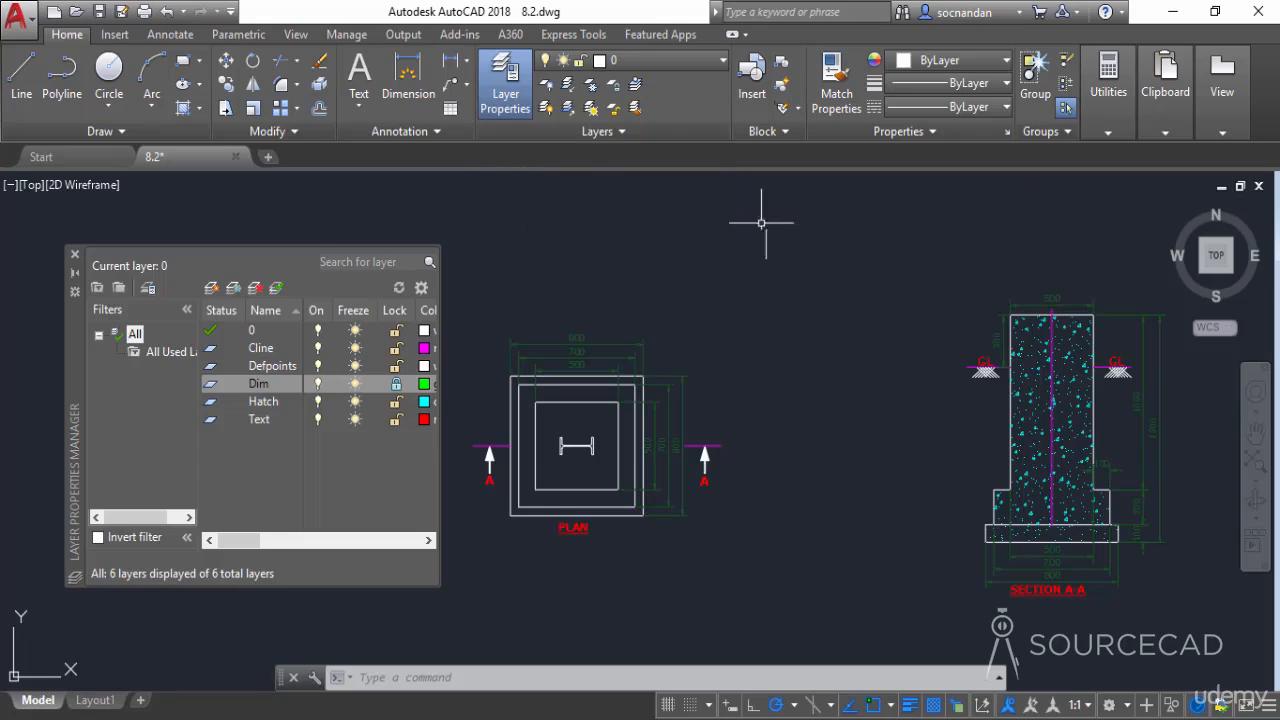
Set the locked layer fading to 50% and unlock the Dim layer
click(621, 133)
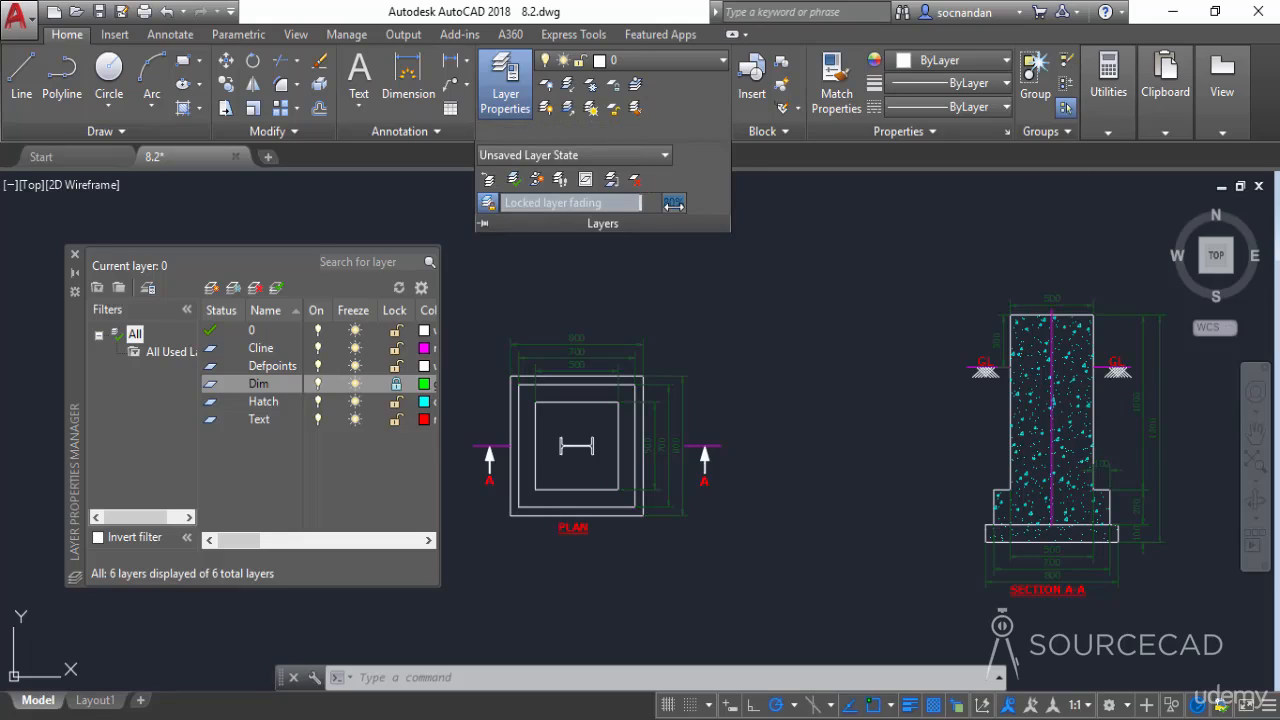
text(50)
key(Return)
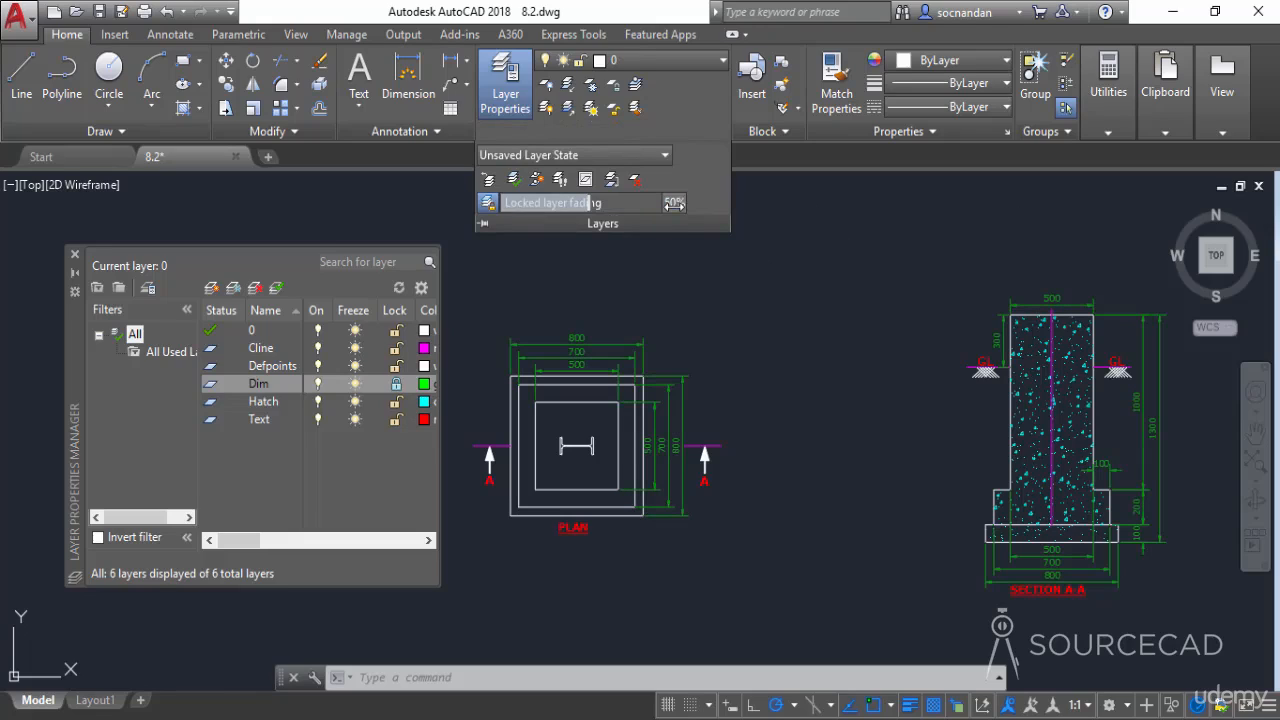
click(396, 385)
click(396, 385)
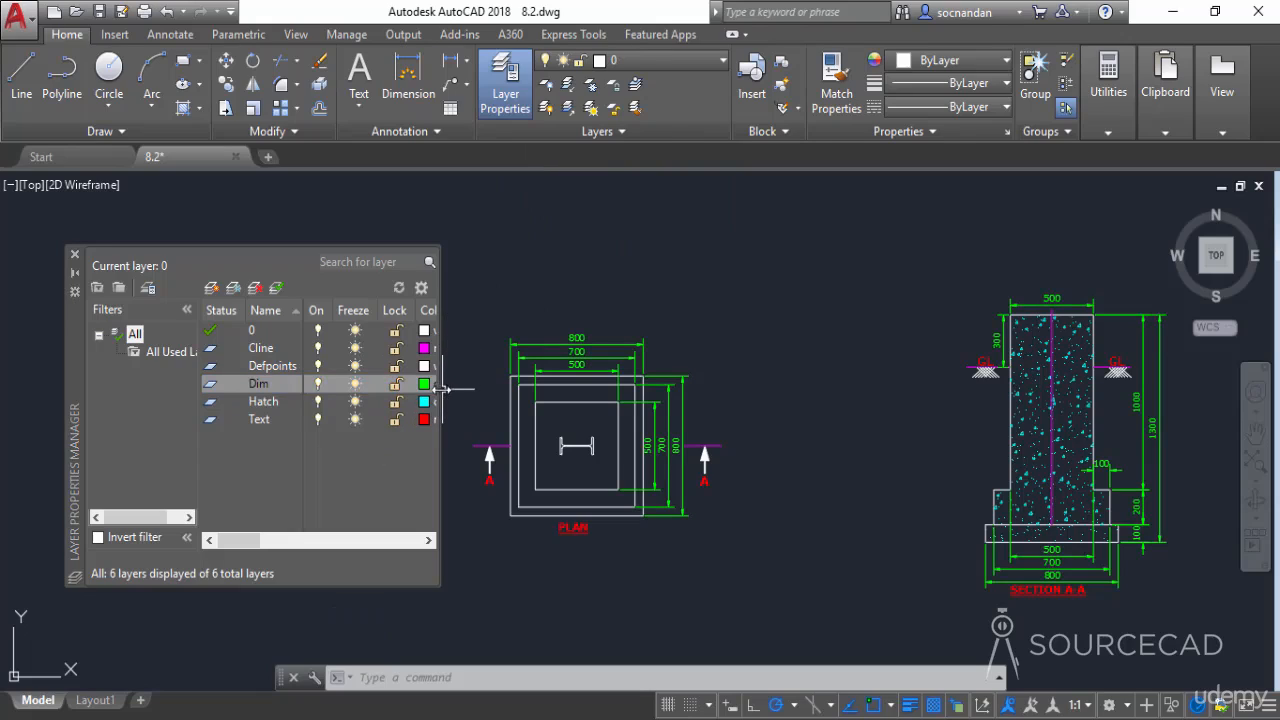
With the layer palette widened to show all property columns, load the ACAD_ISO02W100 linetype and assign the CENTER linetype to the Cline layer
drag(440, 389, 1038, 364)
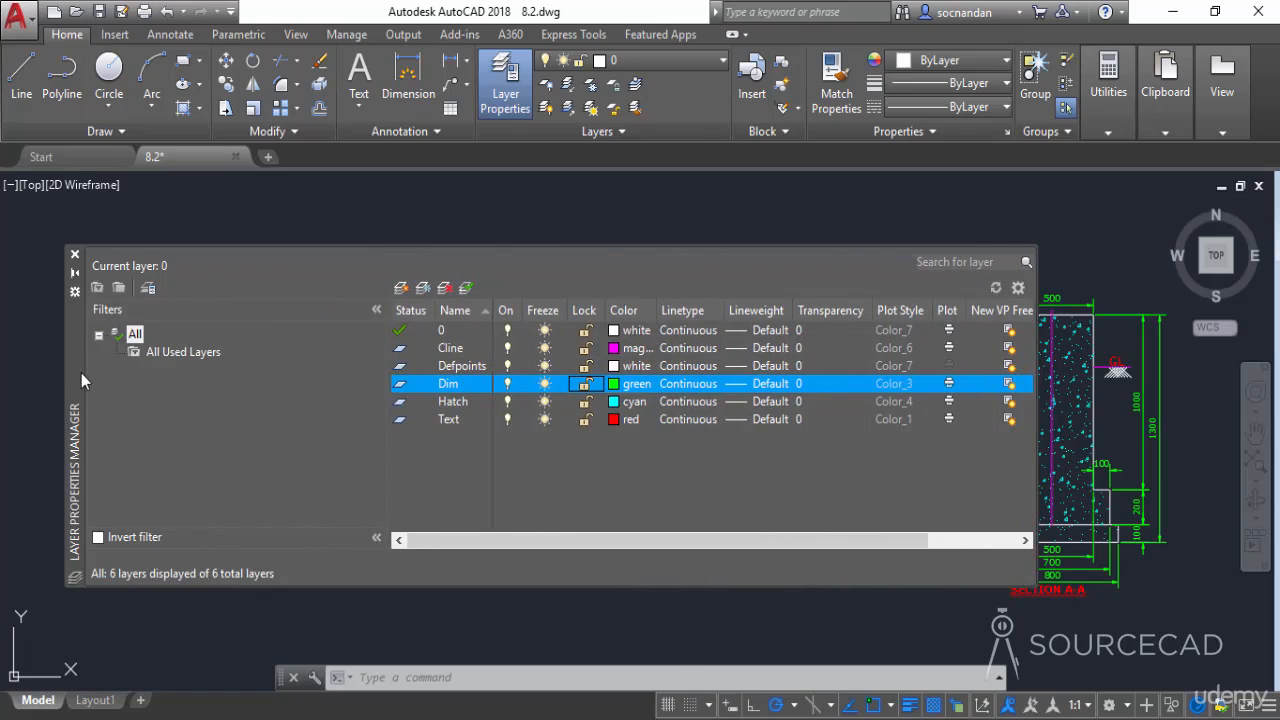
drag(69, 370, 45, 366)
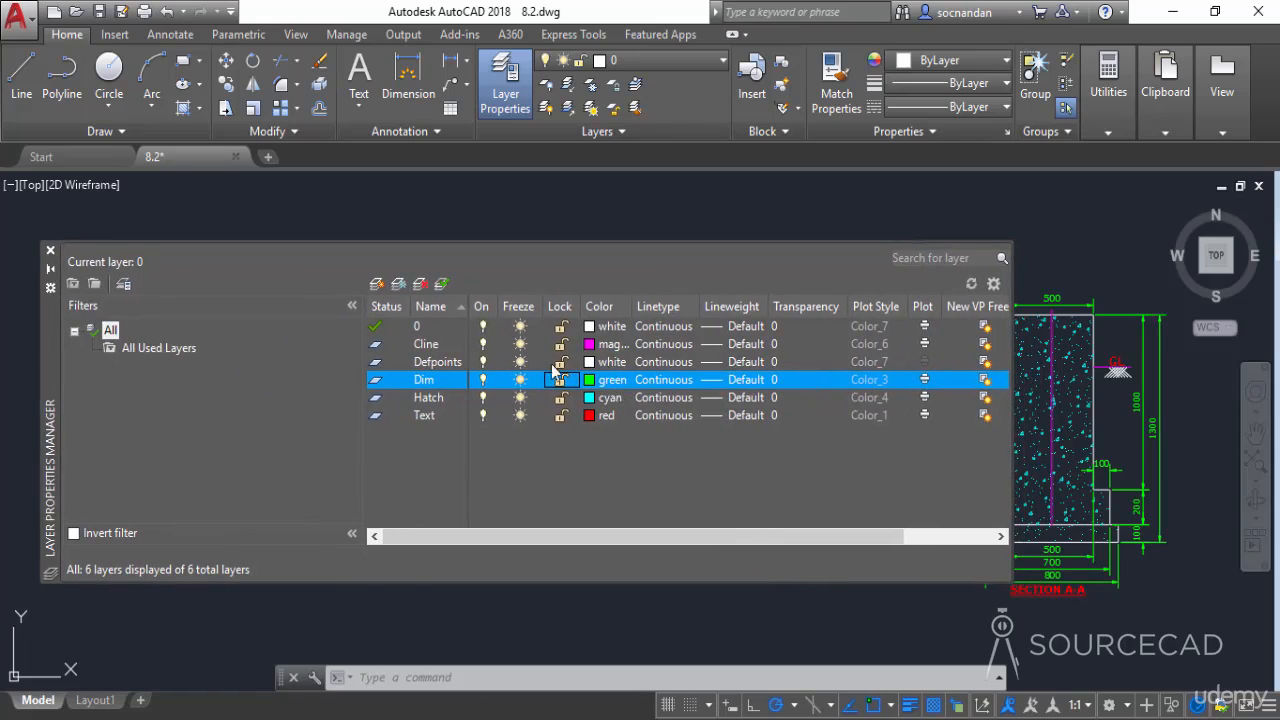
click(443, 345)
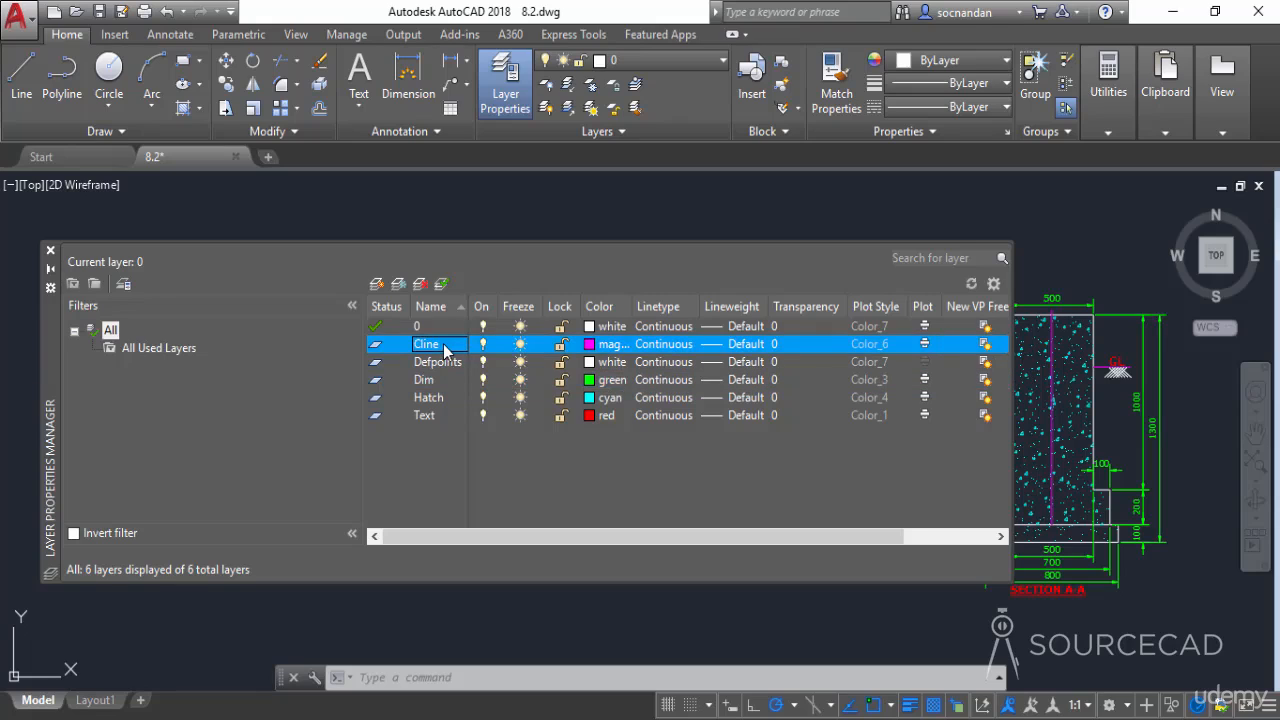
click(672, 346)
click(666, 316)
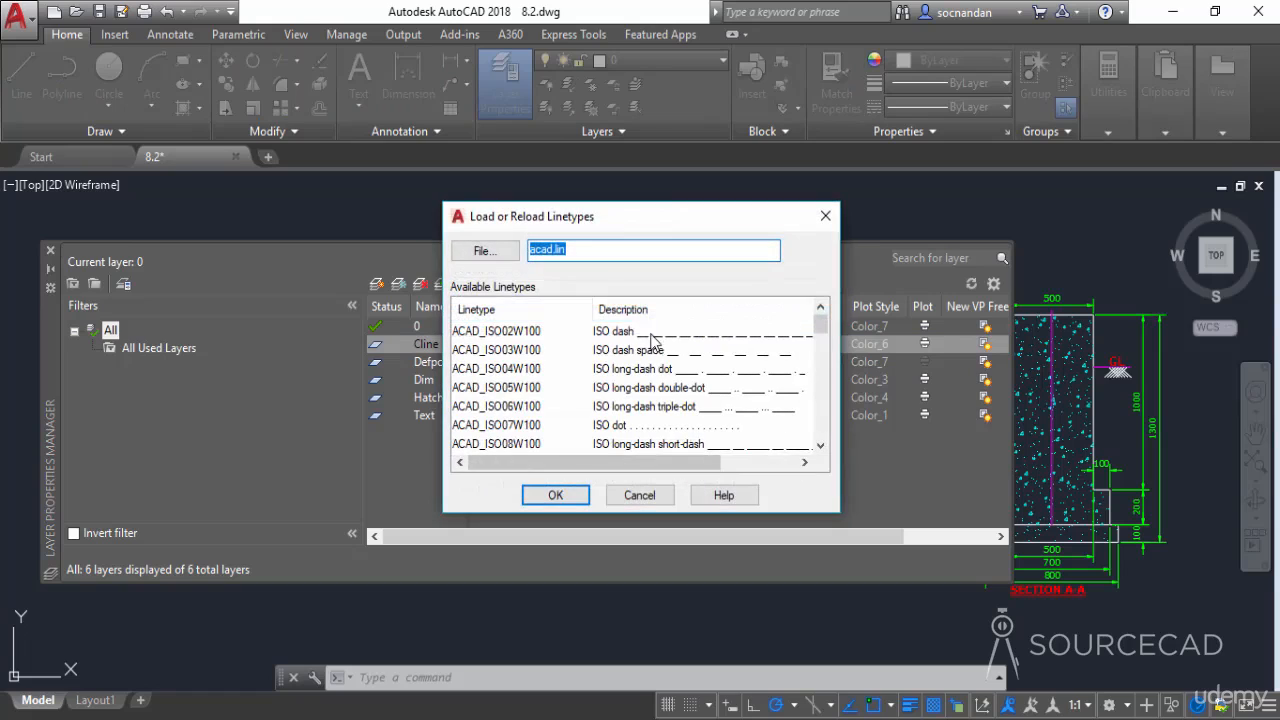
click(618, 333)
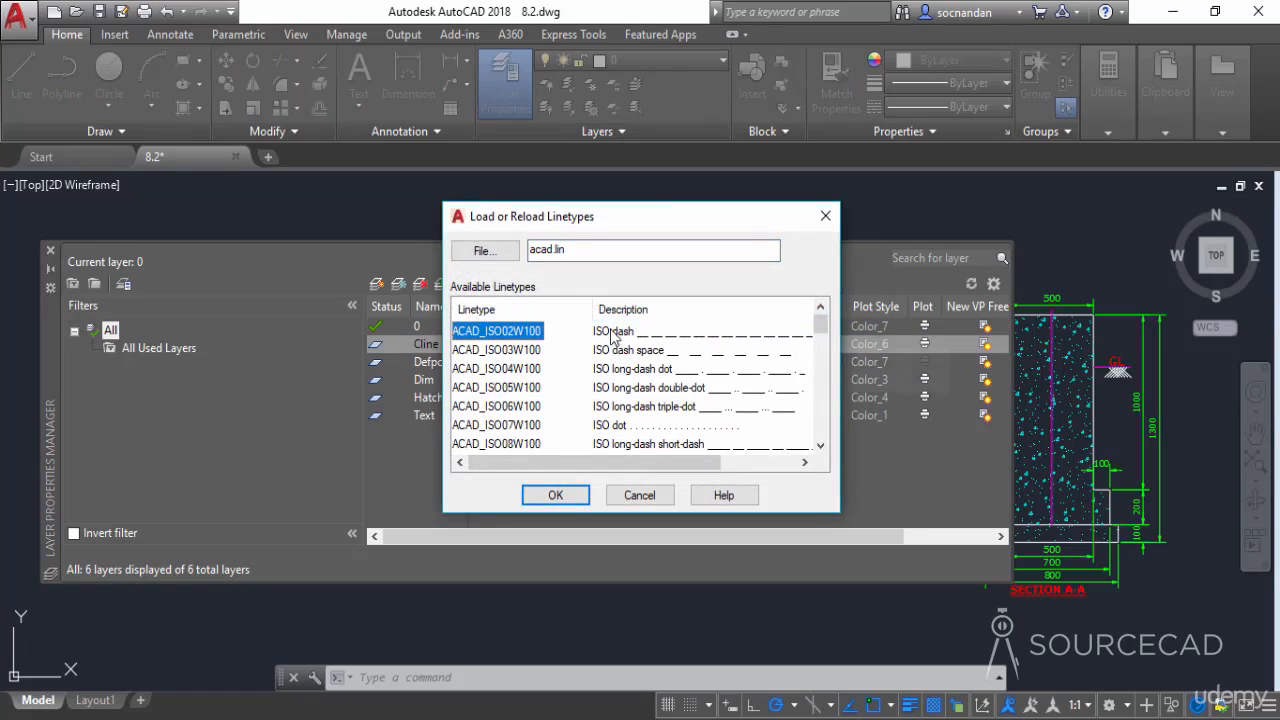
click(565, 495)
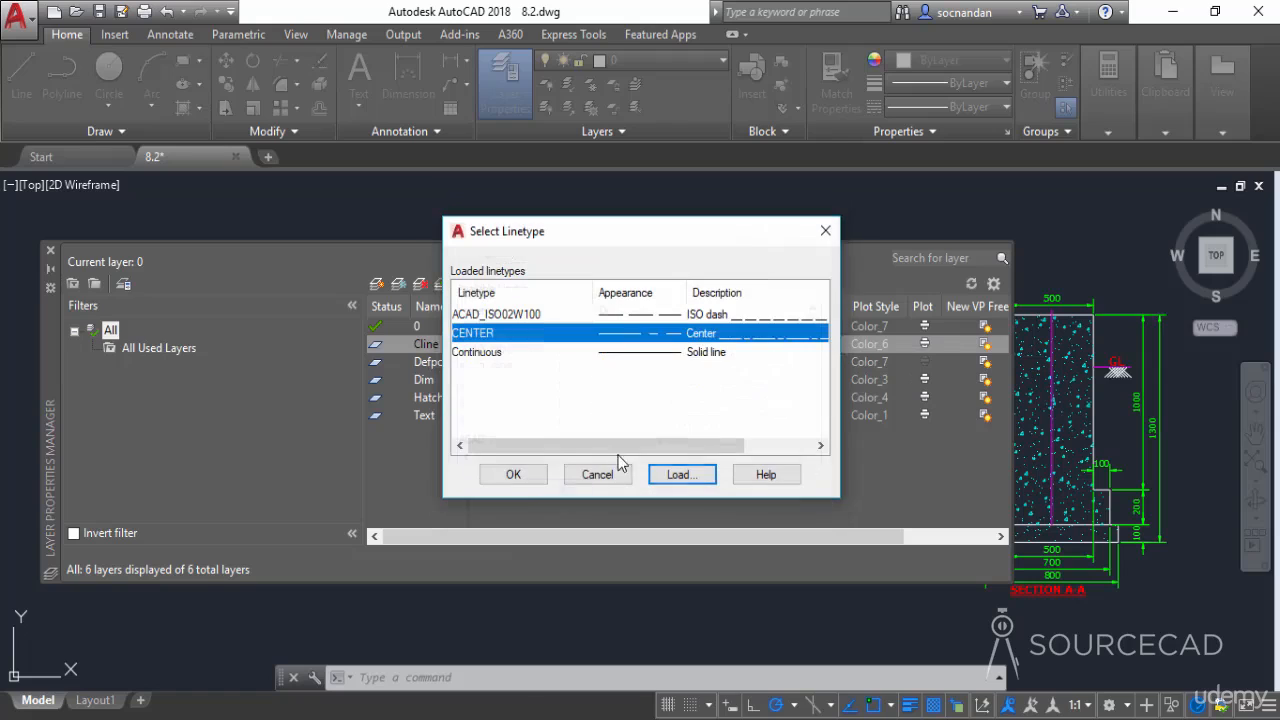
click(638, 338)
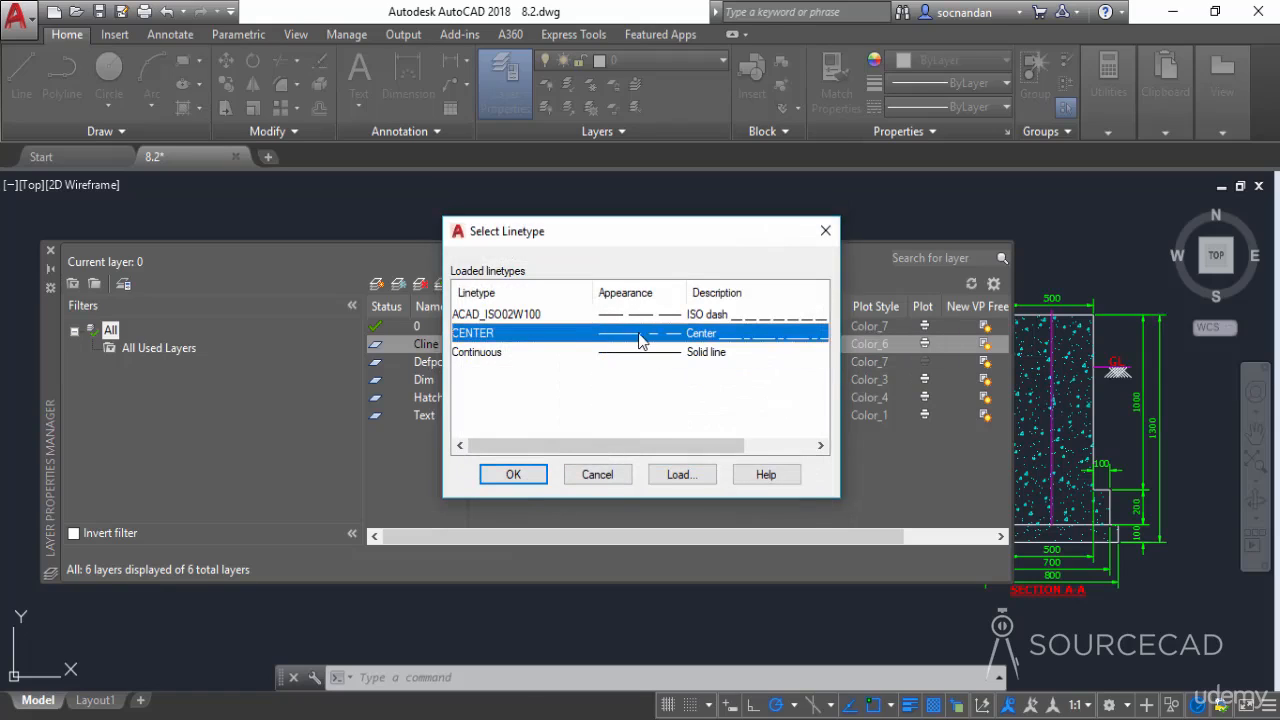
click(513, 475)
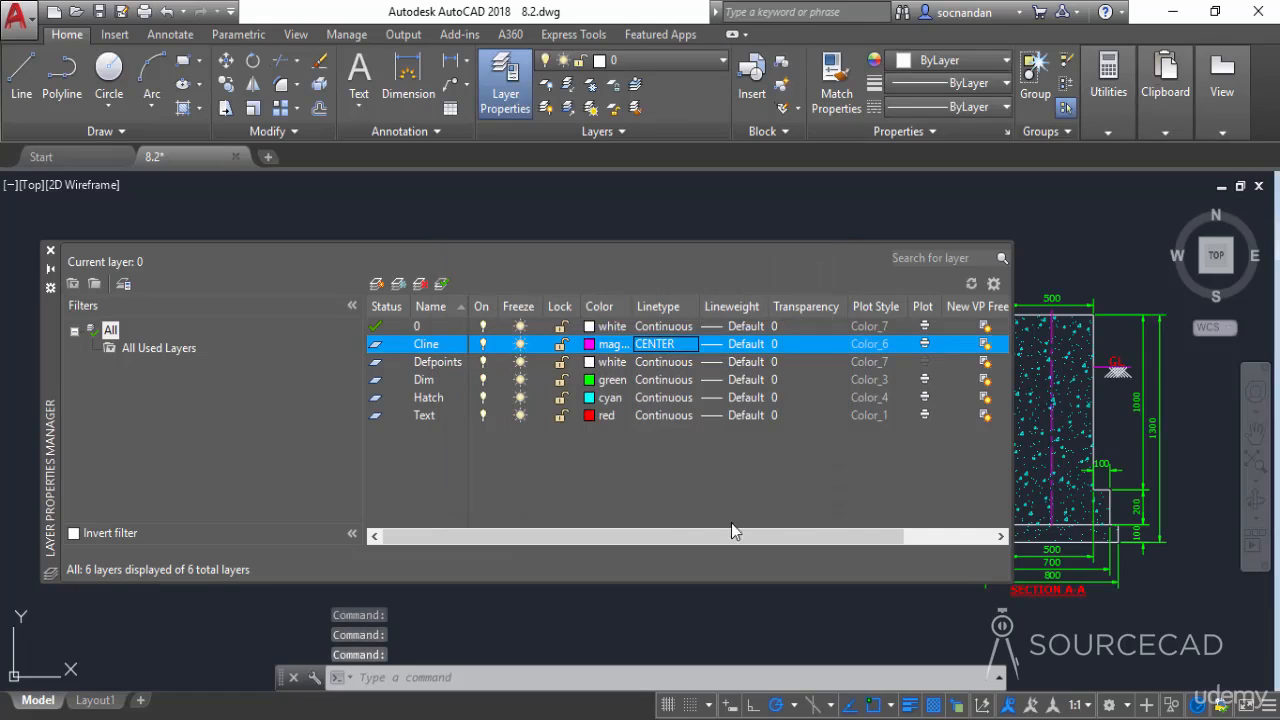
Set the lineweight of the Cline layer to 0.30 mm
scroll(1050, 340, up, 4)
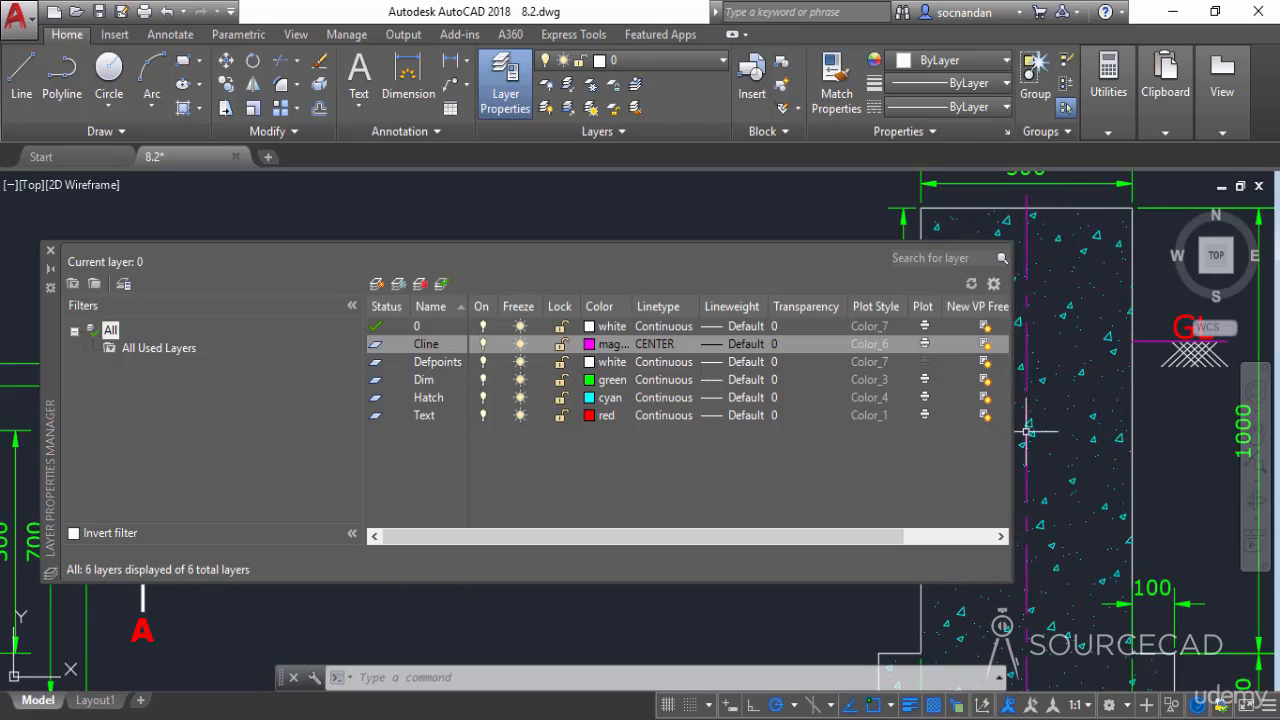
click(754, 347)
scroll(669, 332, down, 1)
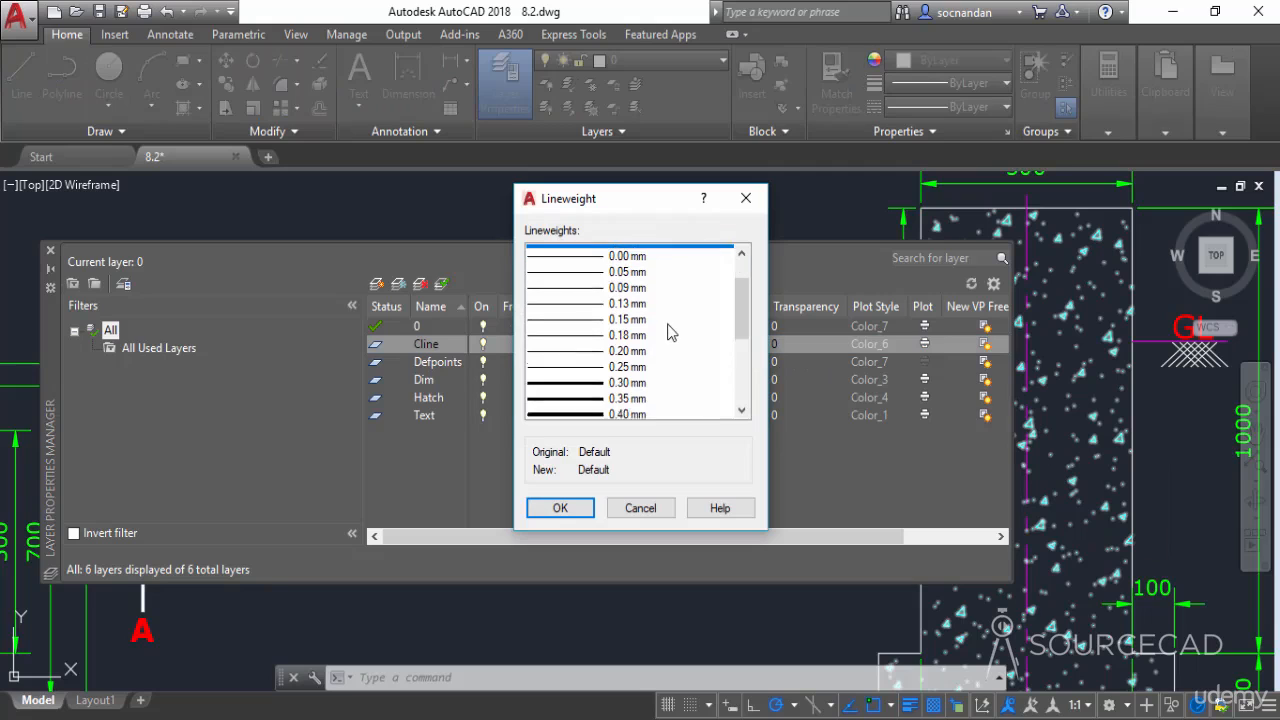
scroll(669, 332, down, 1)
click(634, 347)
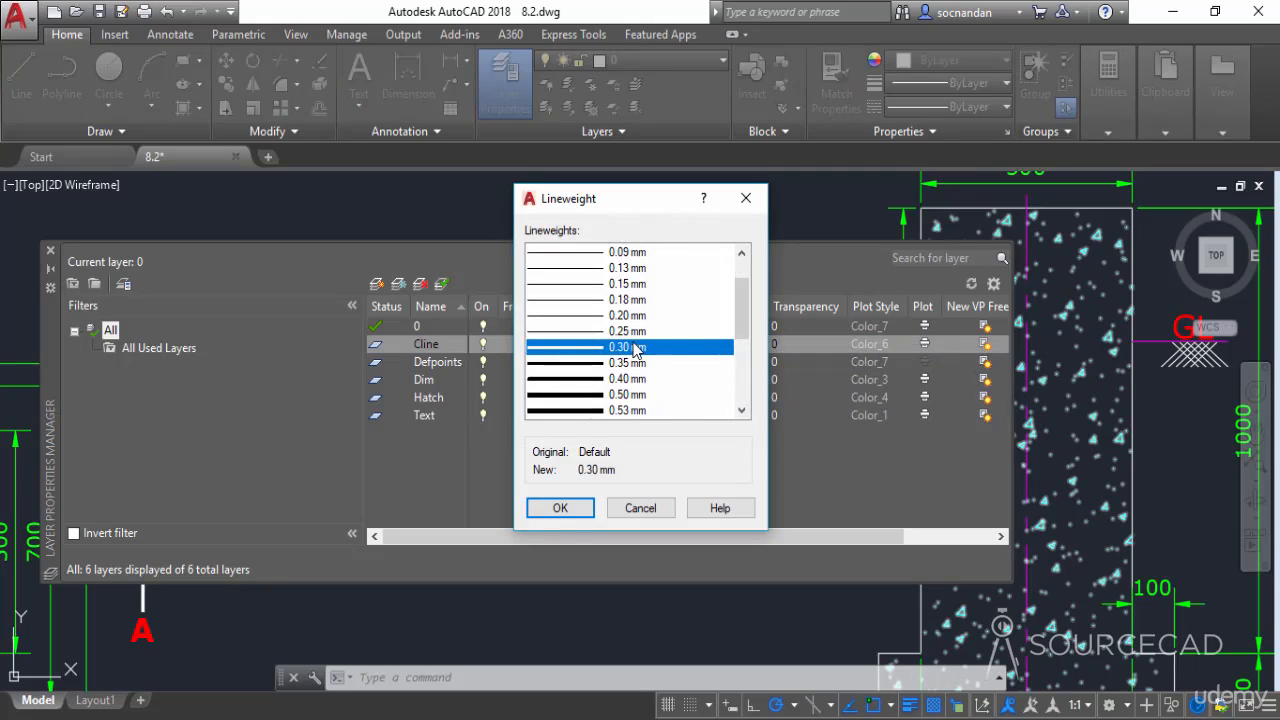
click(575, 506)
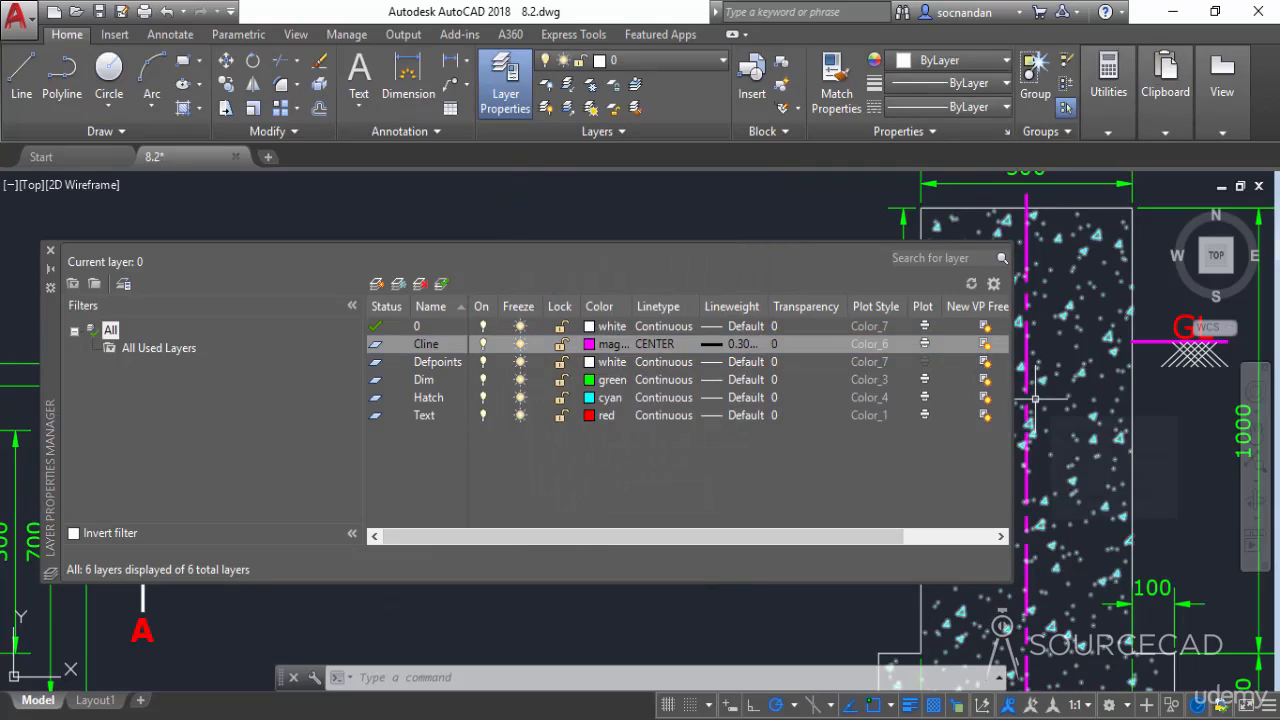
Set the transparency of the Cline layer to 70
click(832, 343)
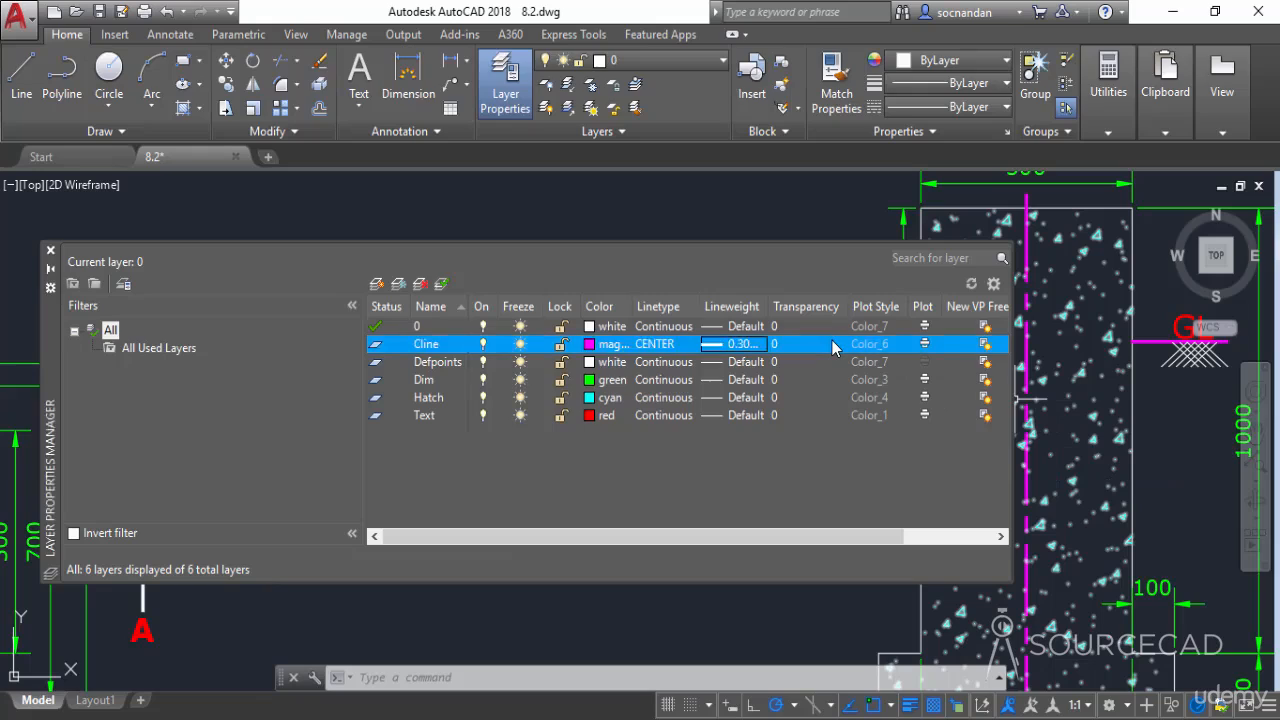
click(832, 343)
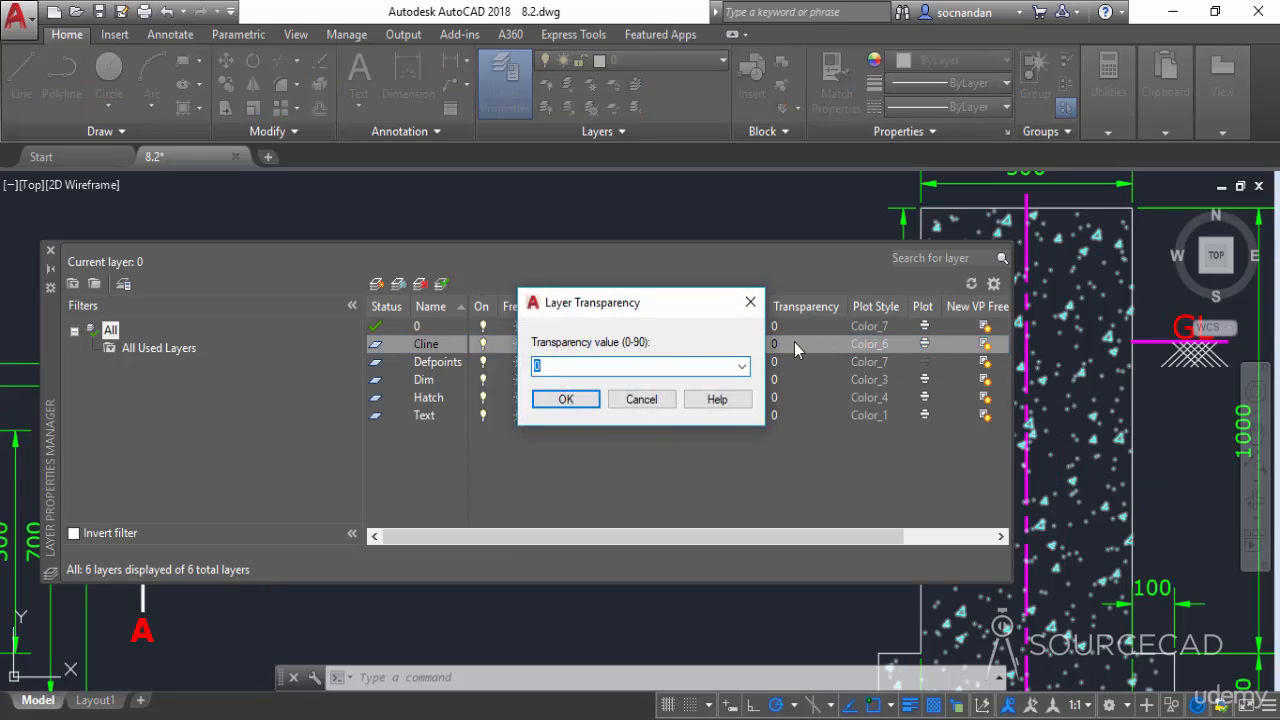
click(742, 366)
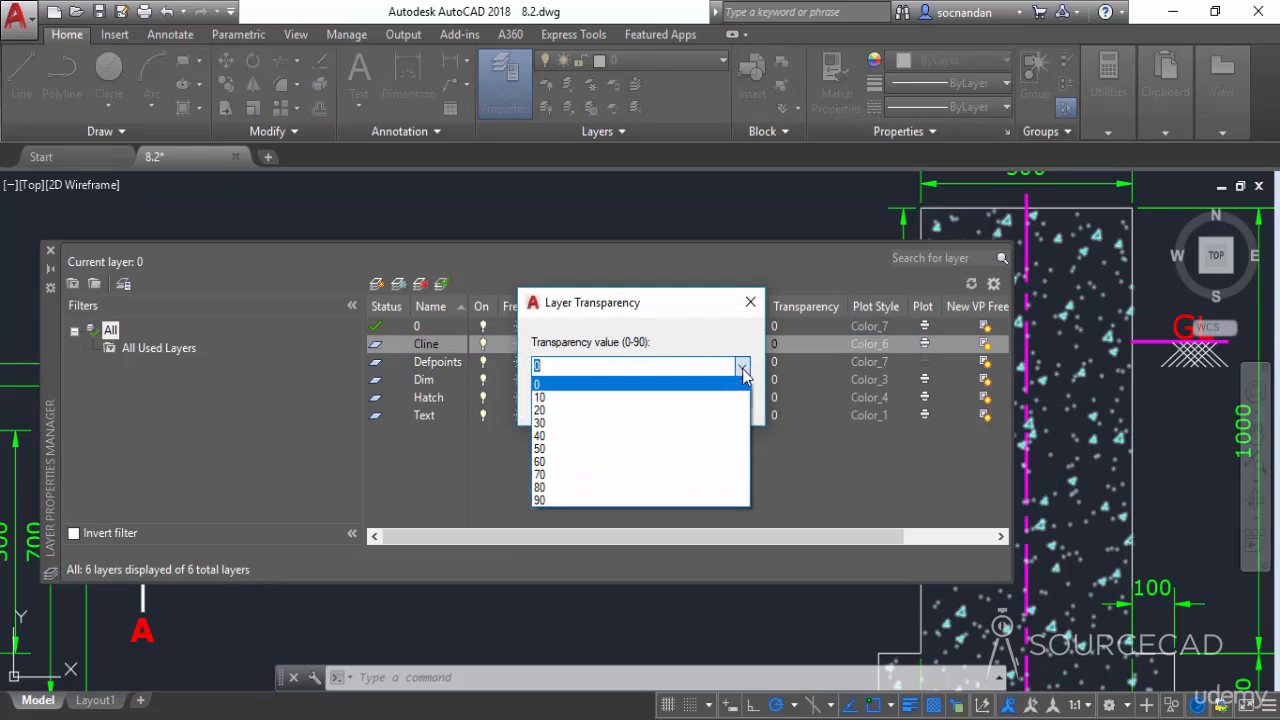
click(630, 477)
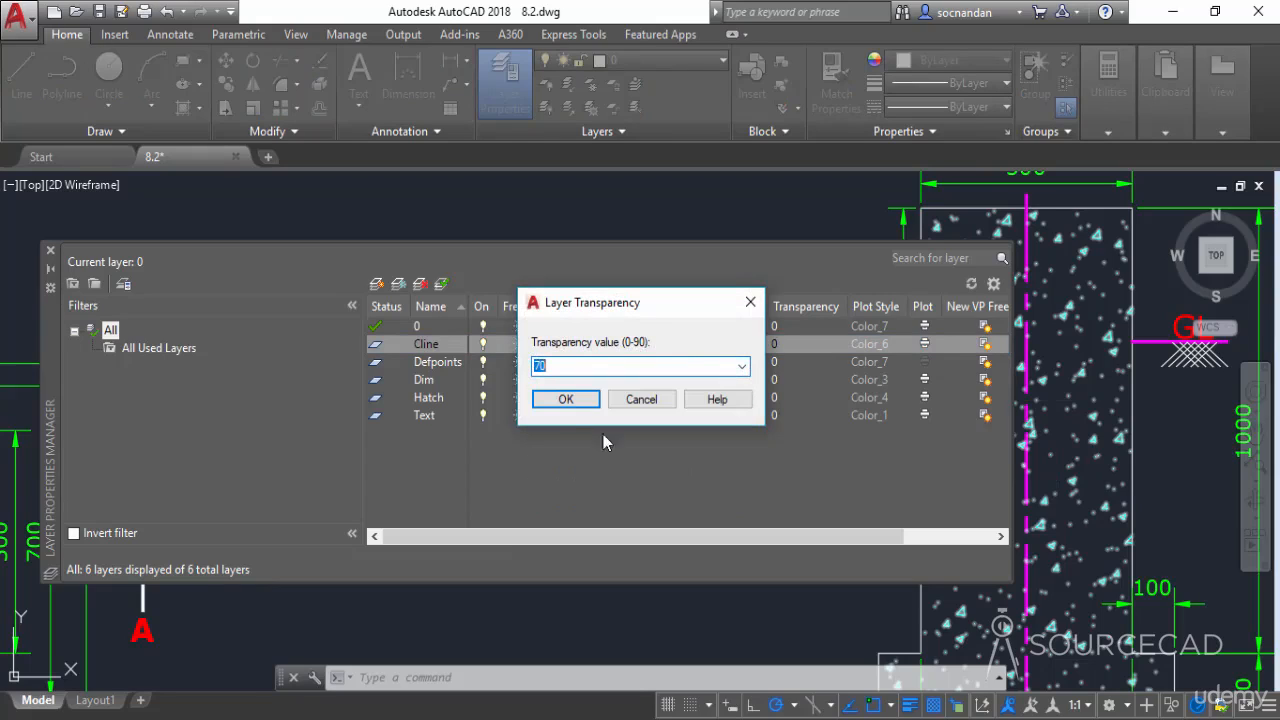
click(565, 400)
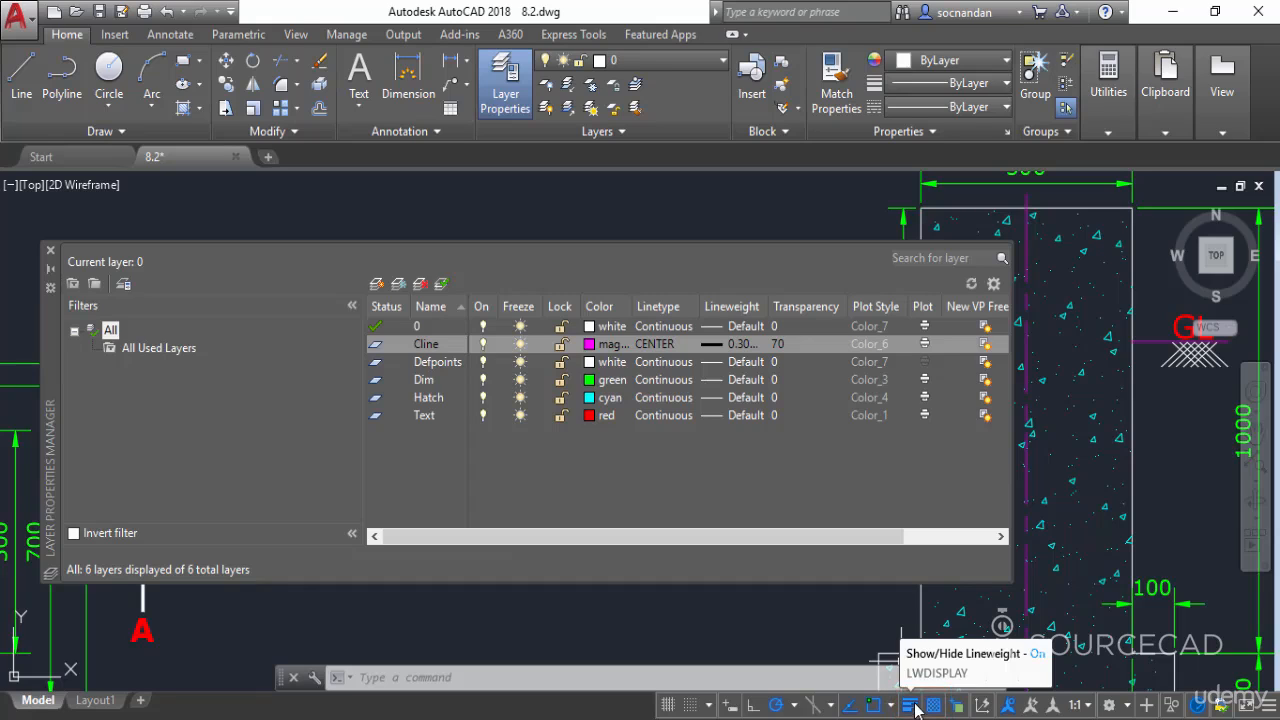
Switch the lineweight display off and back on, and do the same with the transparency display to compare the centerline's appearance
click(916, 707)
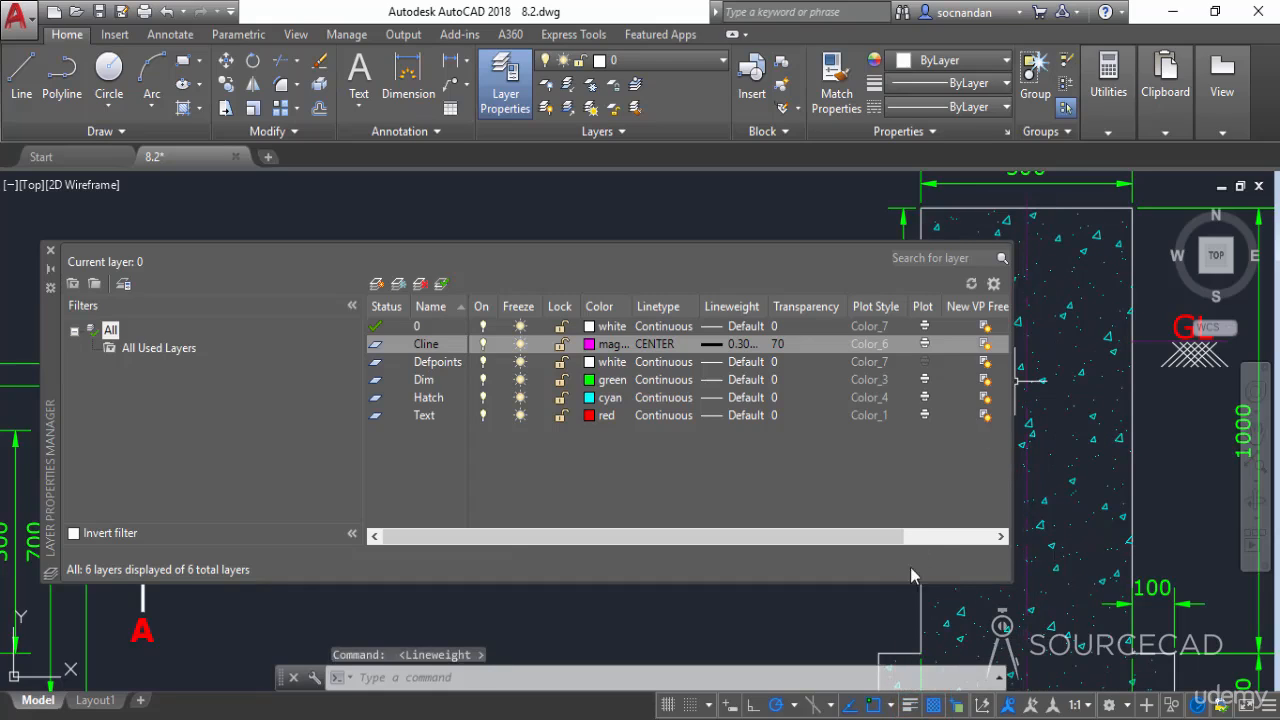
click(912, 706)
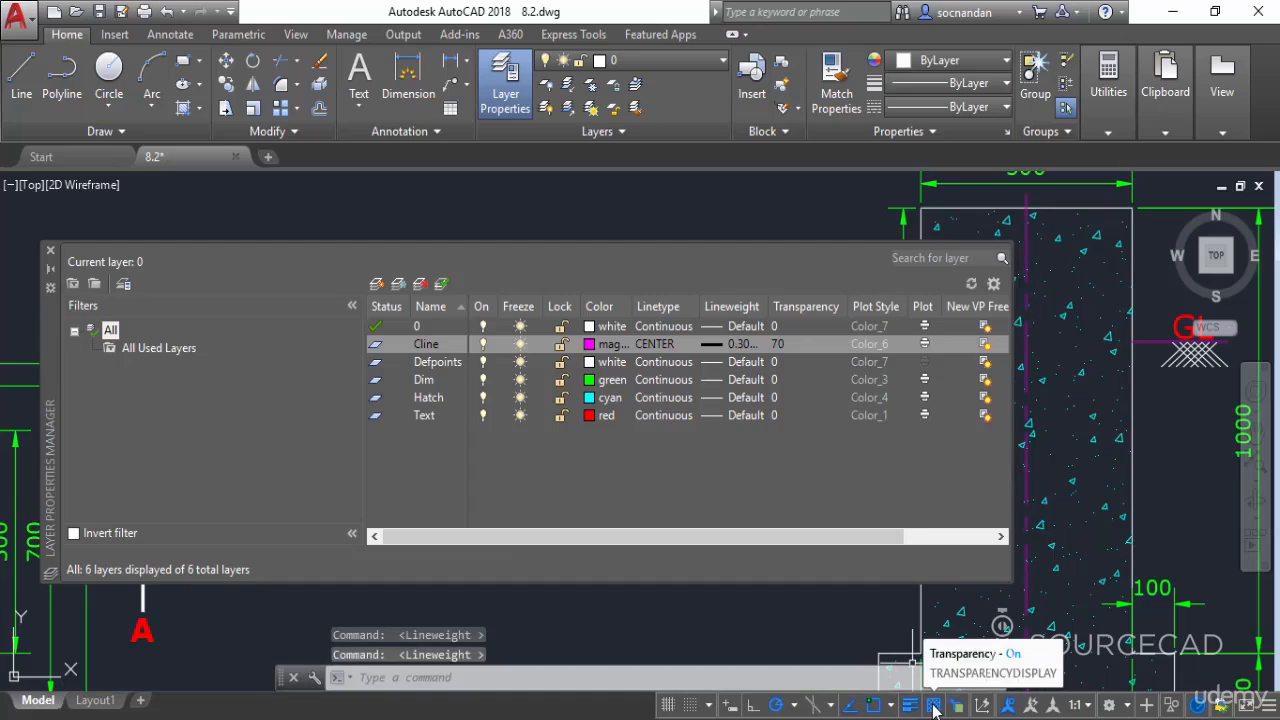
click(933, 707)
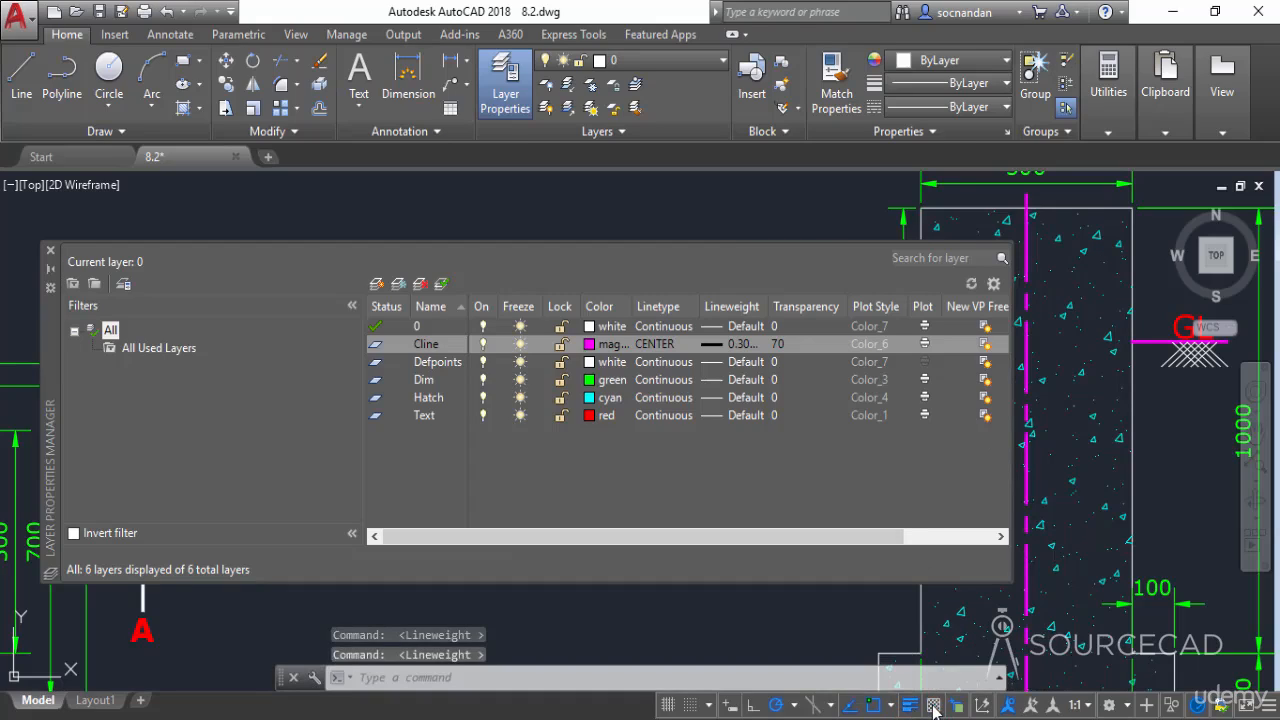
click(932, 707)
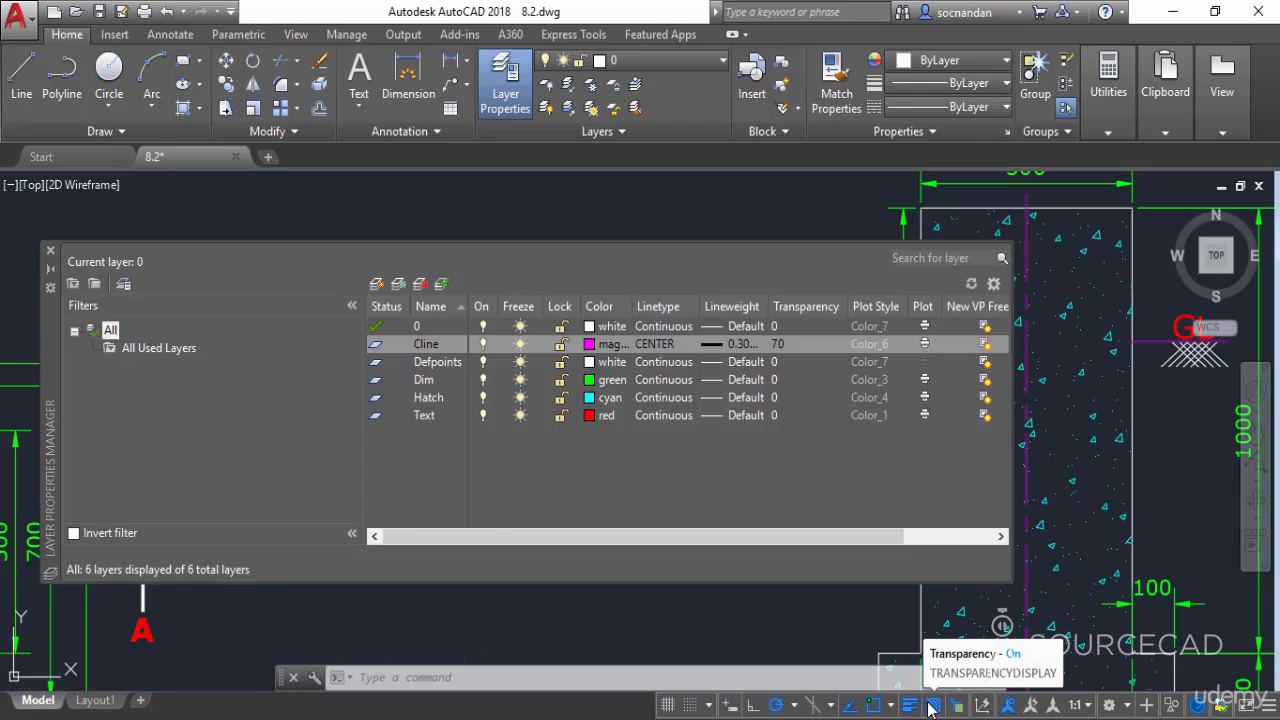
Turn off plotting for the Dim layer and narrow the layer palette to uncover the section A-A drawing
click(924, 362)
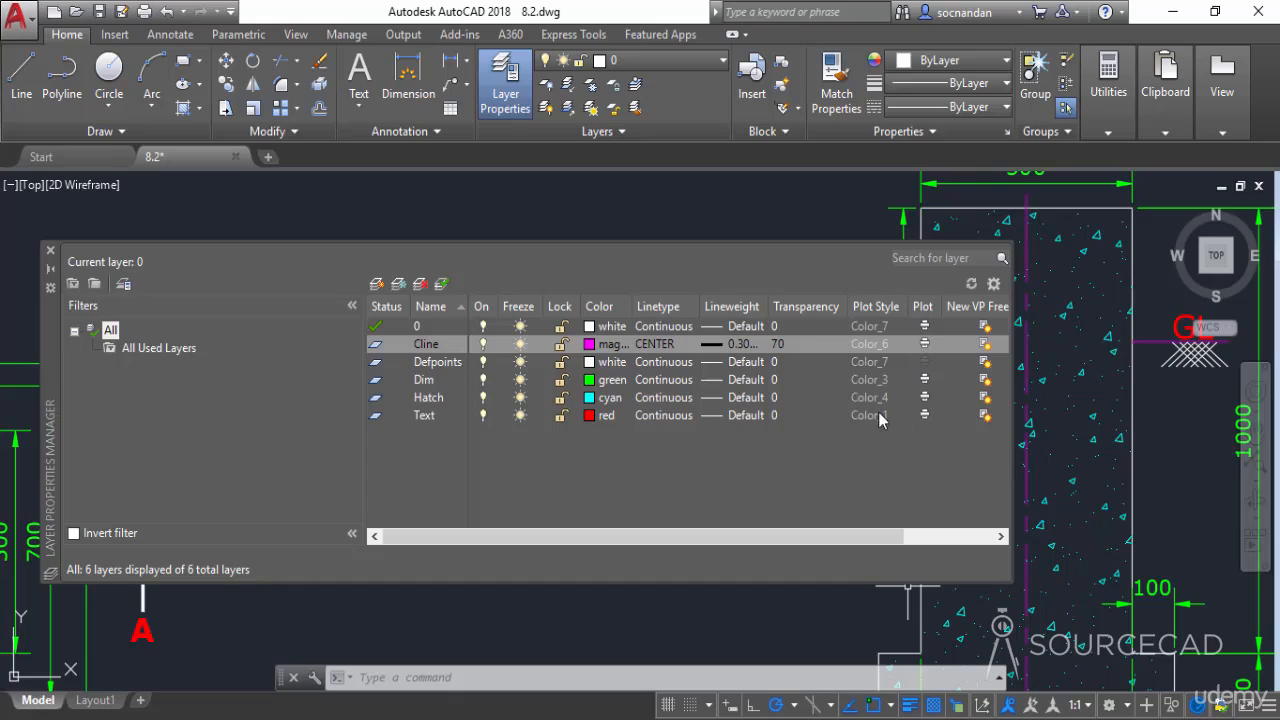
click(924, 384)
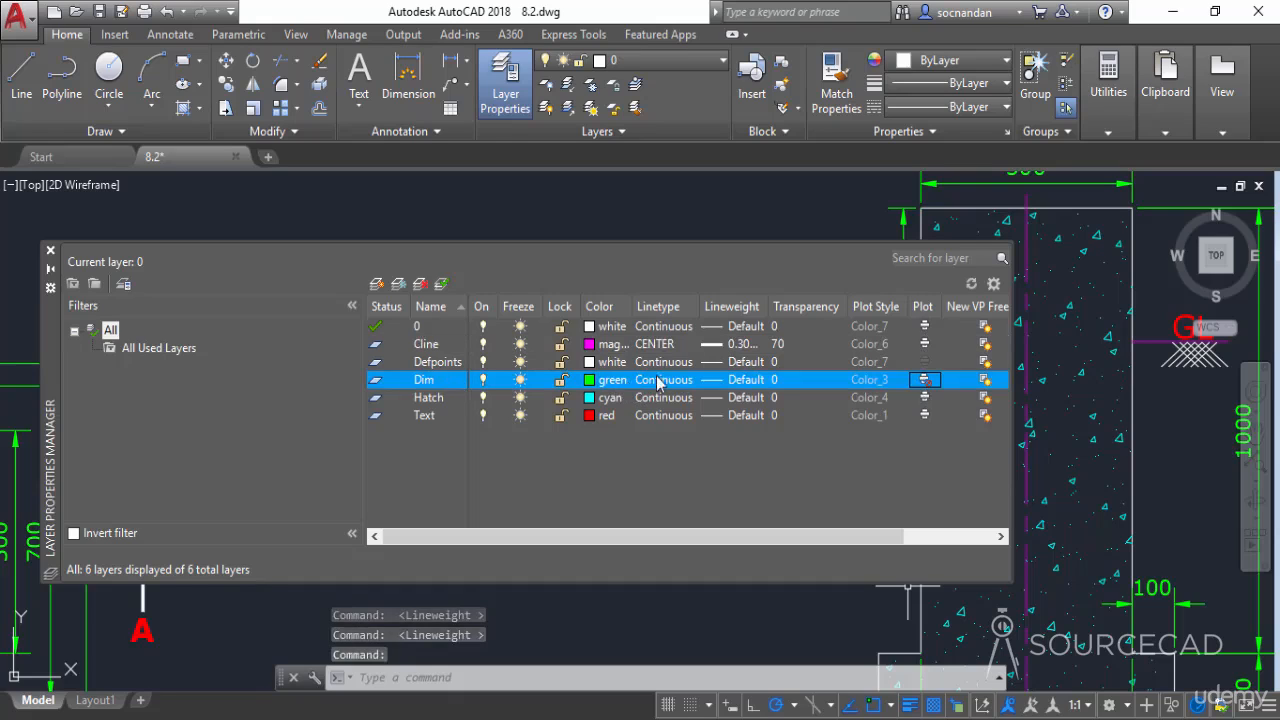
scroll(1069, 393, down, 3)
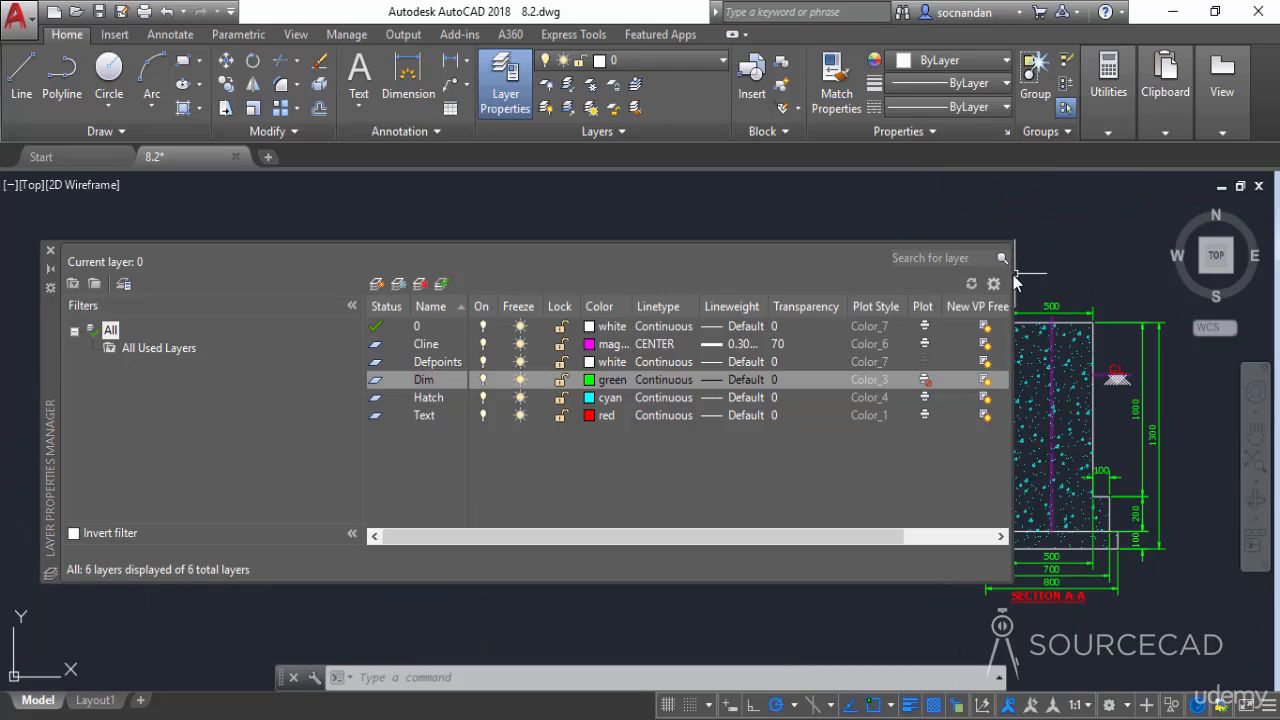
drag(1013, 283, 700, 280)
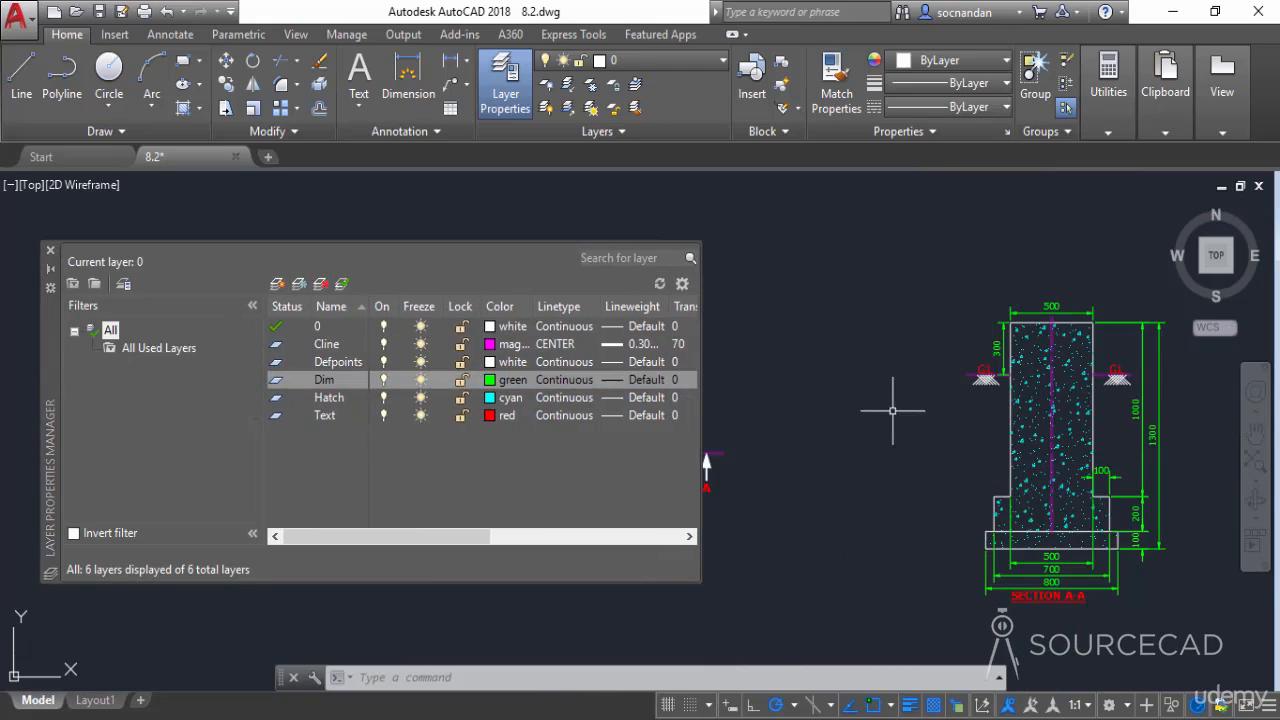
middle_drag(892, 410, 742, 385)
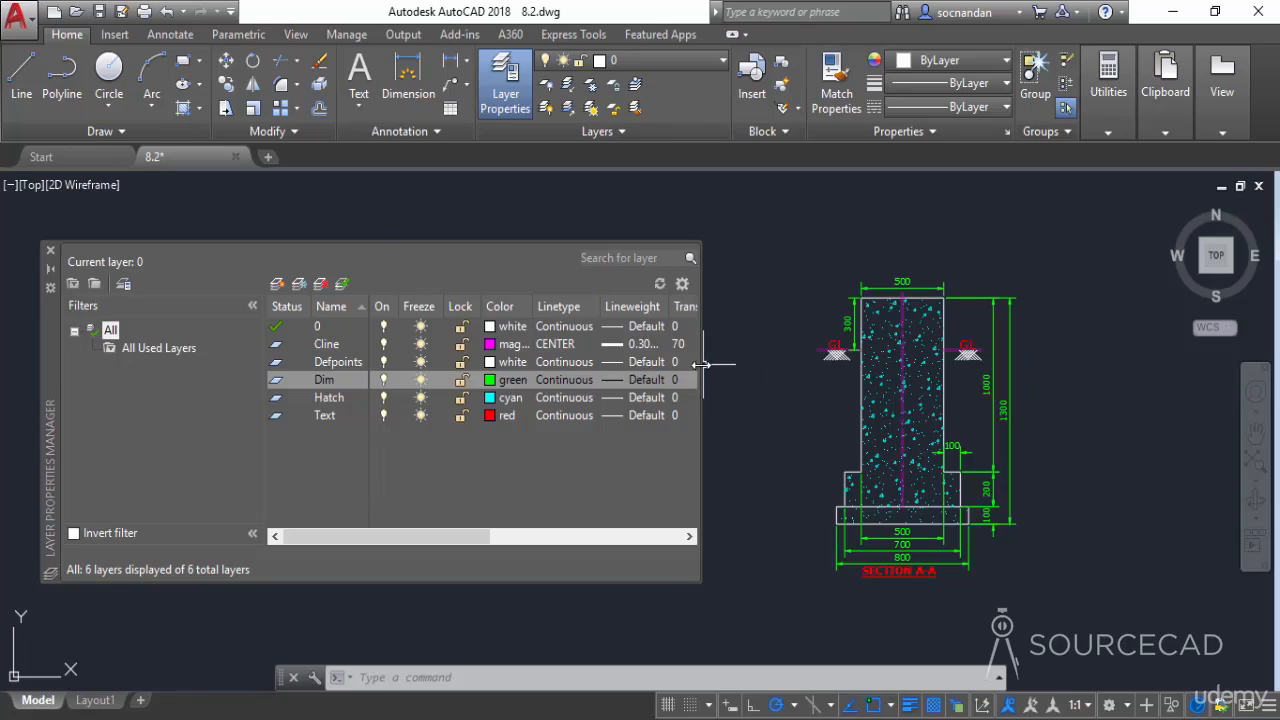
Widen the layer palette to re-enable plotting for the Dim layer, and narrow it again with the Defpoints layer selected
drag(707, 364, 1058, 380)
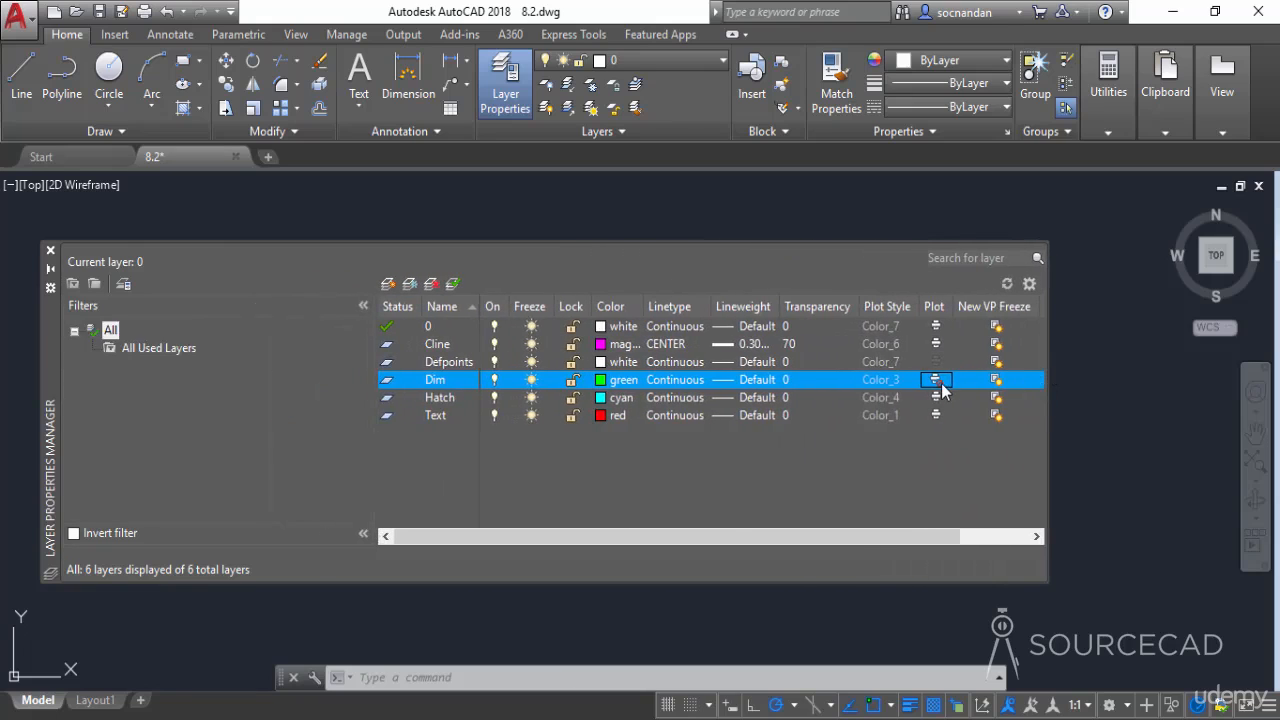
click(447, 364)
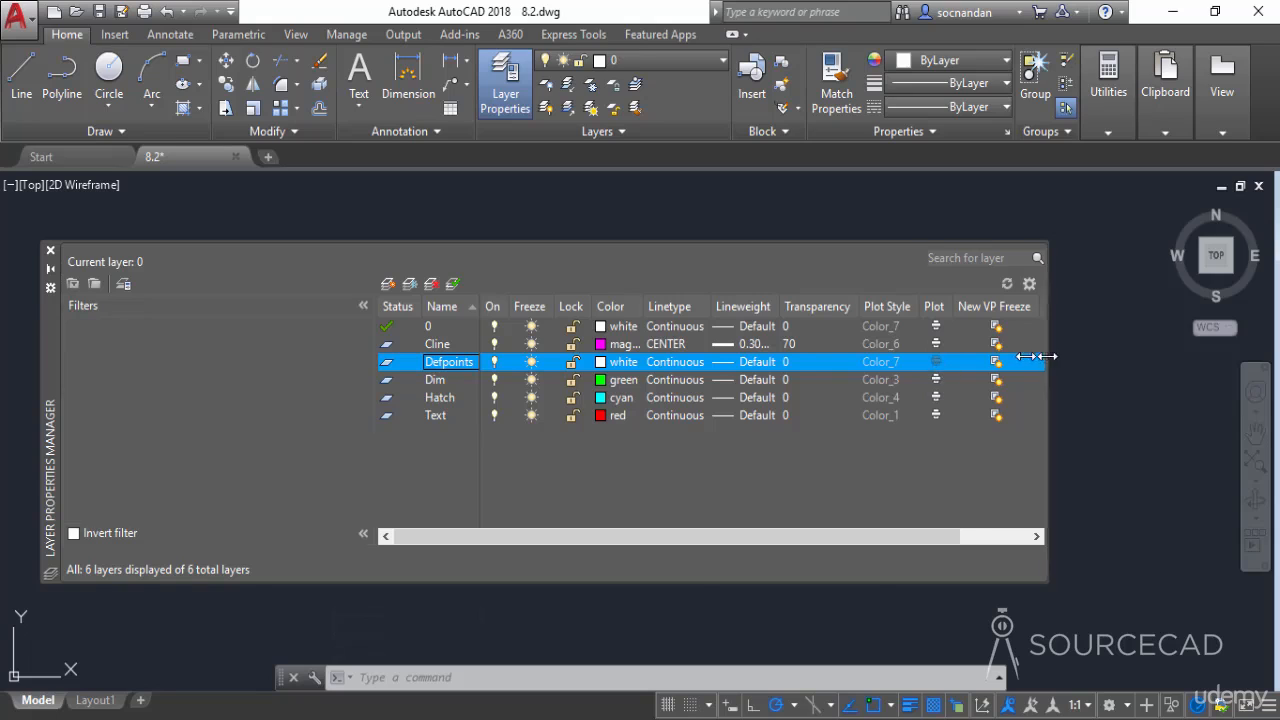
mouse_move(1047, 362)
mouse_down()
mouse_move(553, 373)
mouse_move(600, 370)
mouse_up()
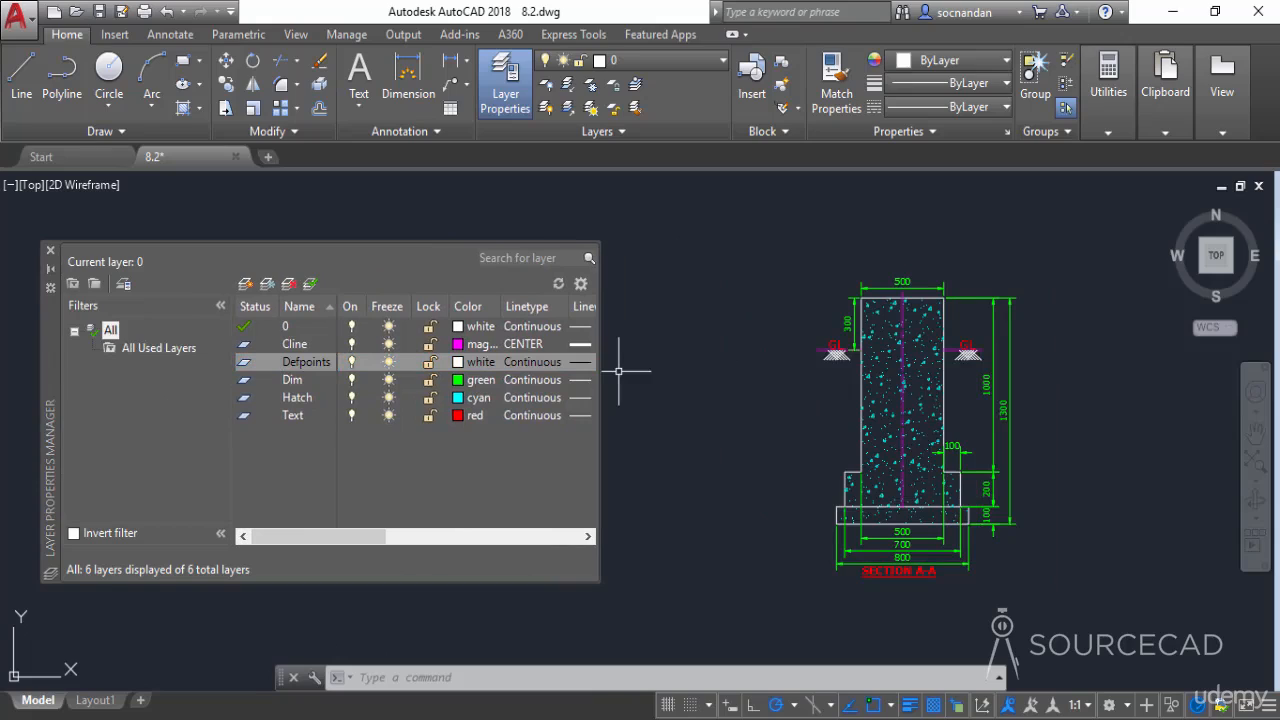